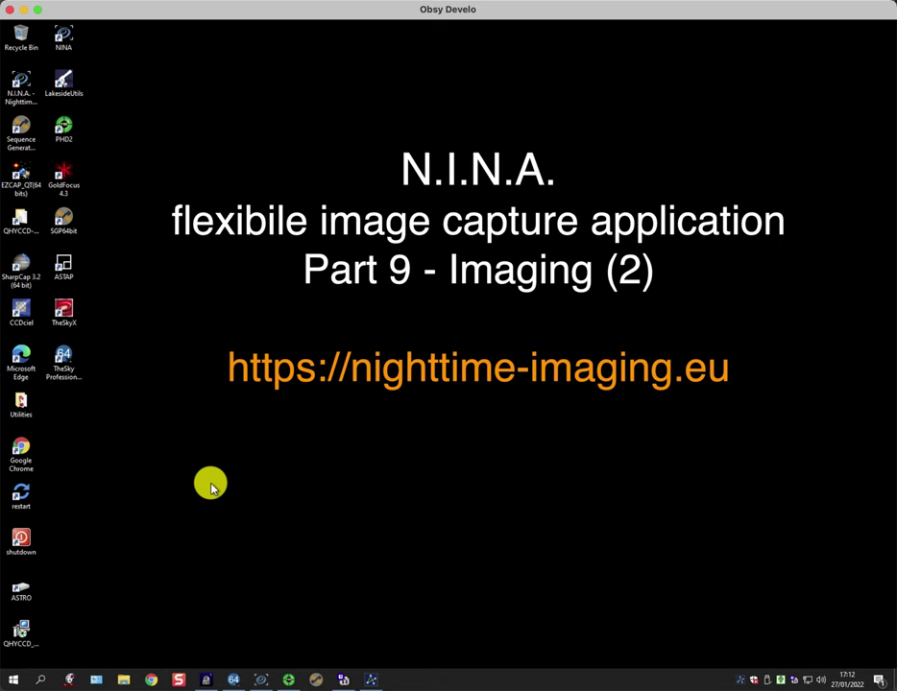
- Bring the N.I.N.A. window to the front from the taskbar
left_click(259, 679)
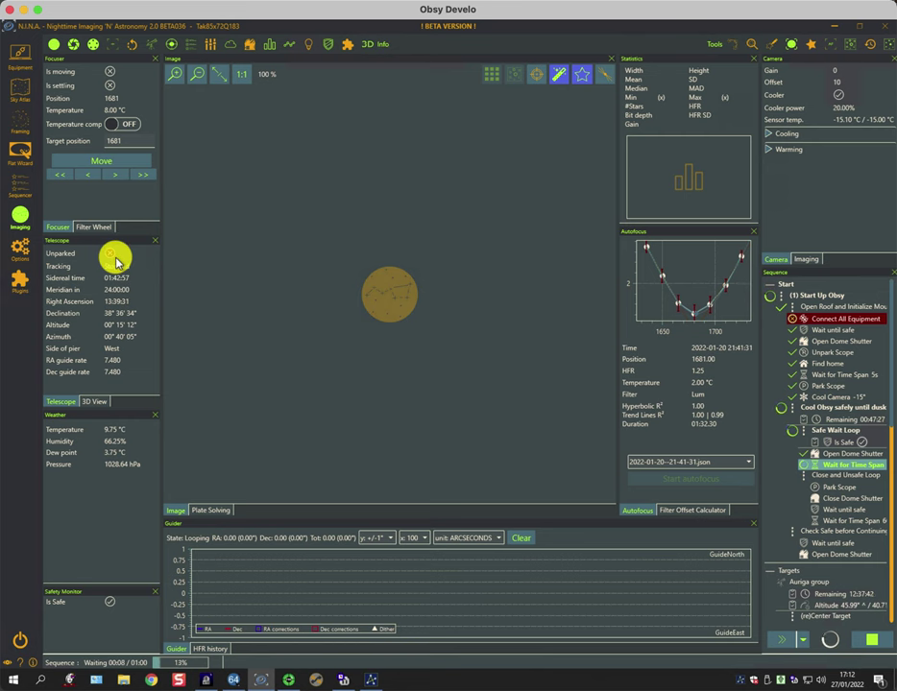
- In the Sequencer, expand Start Up Obsy, Cool Obsy and Open Roof sets; reset Connect All Equipment
left_click(19, 186)
left_click(61, 99)
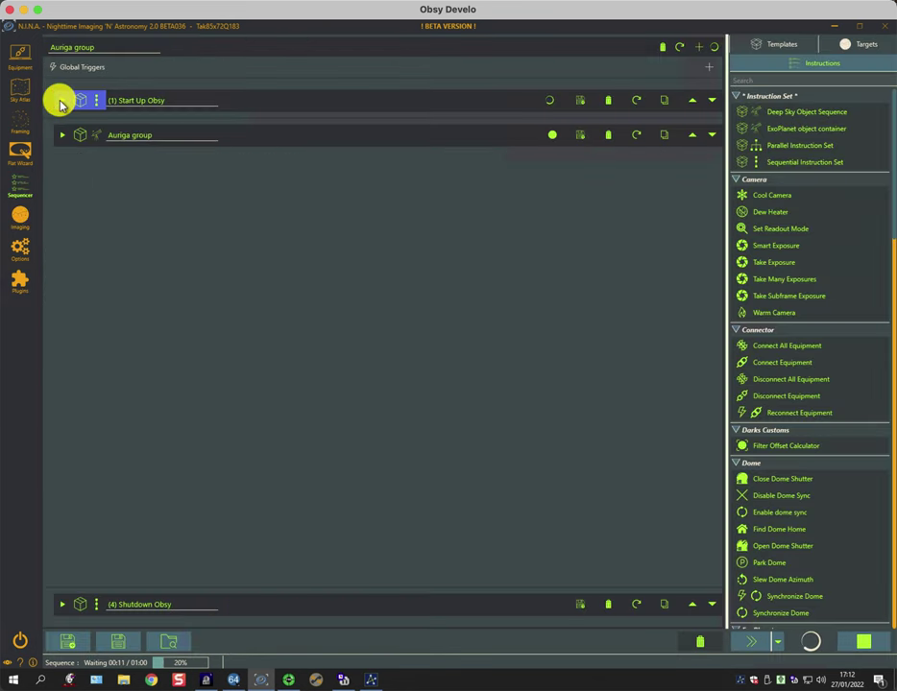
left_click(82, 230)
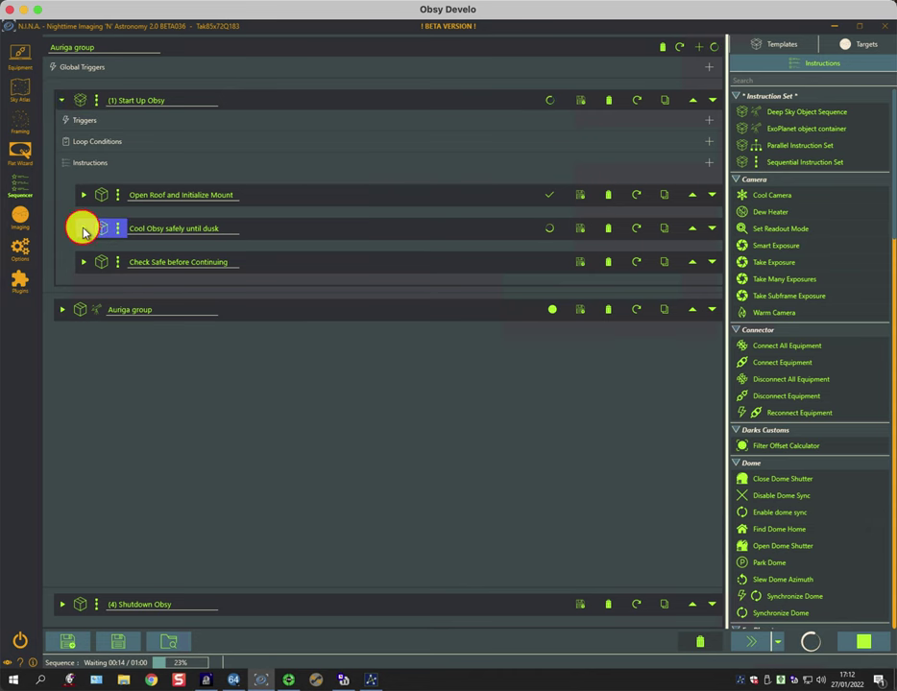
left_click(83, 195)
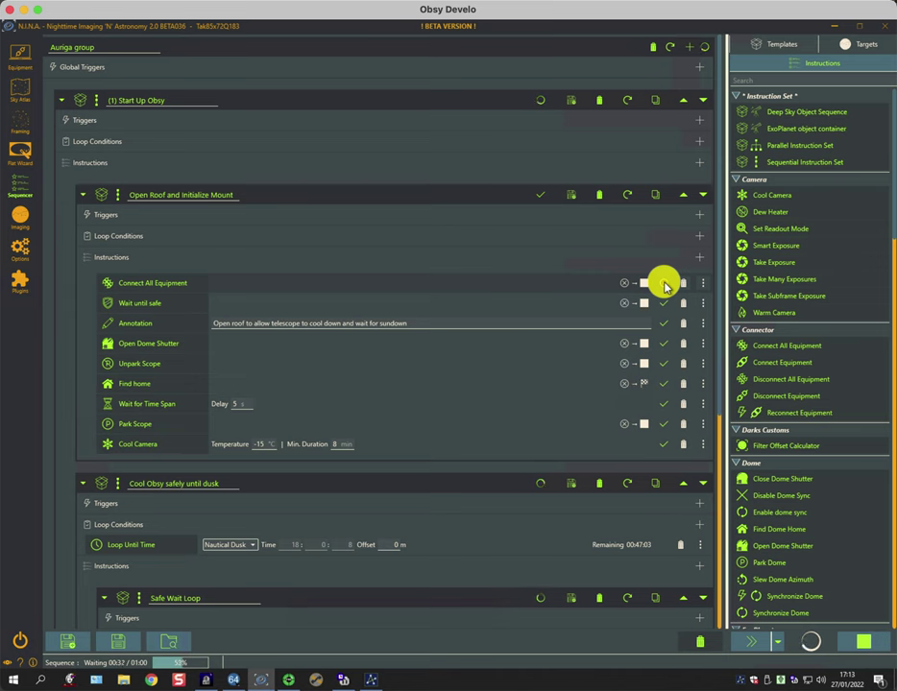
left_click(664, 284)
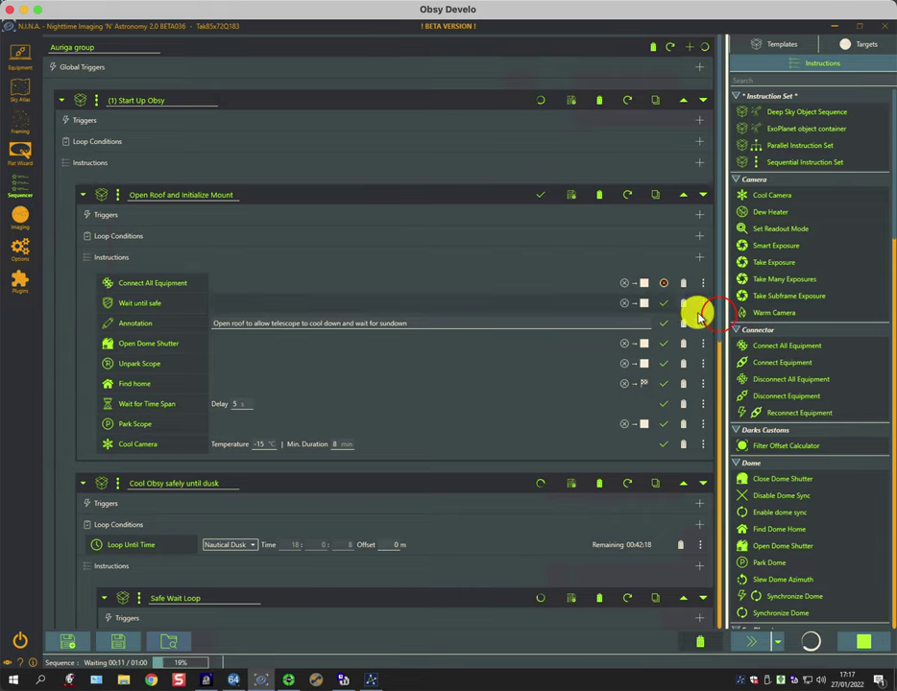
scroll(720, 321, "down", 5)
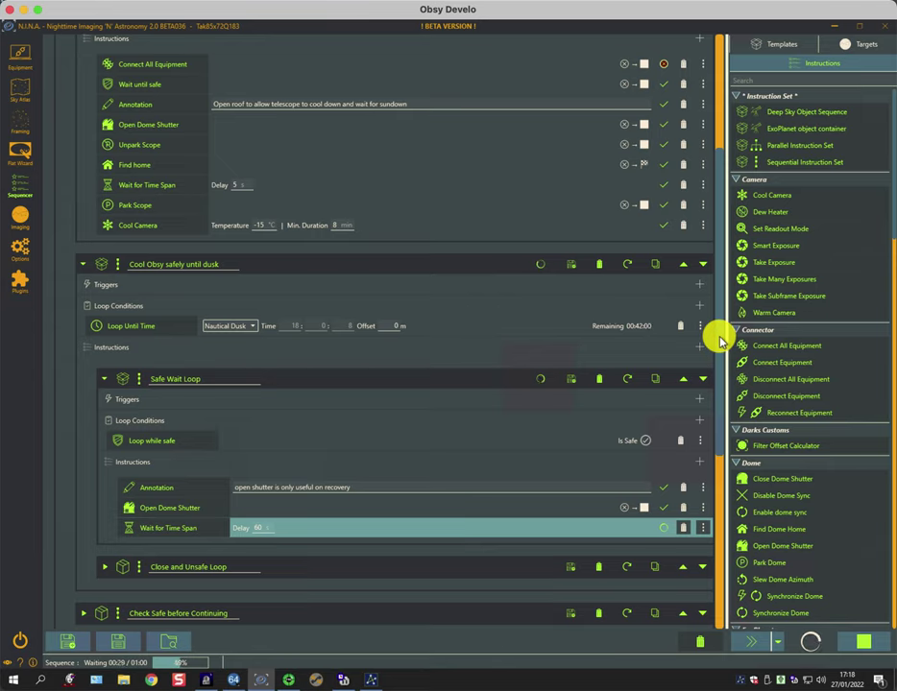
scroll(720, 337, "down", 2)
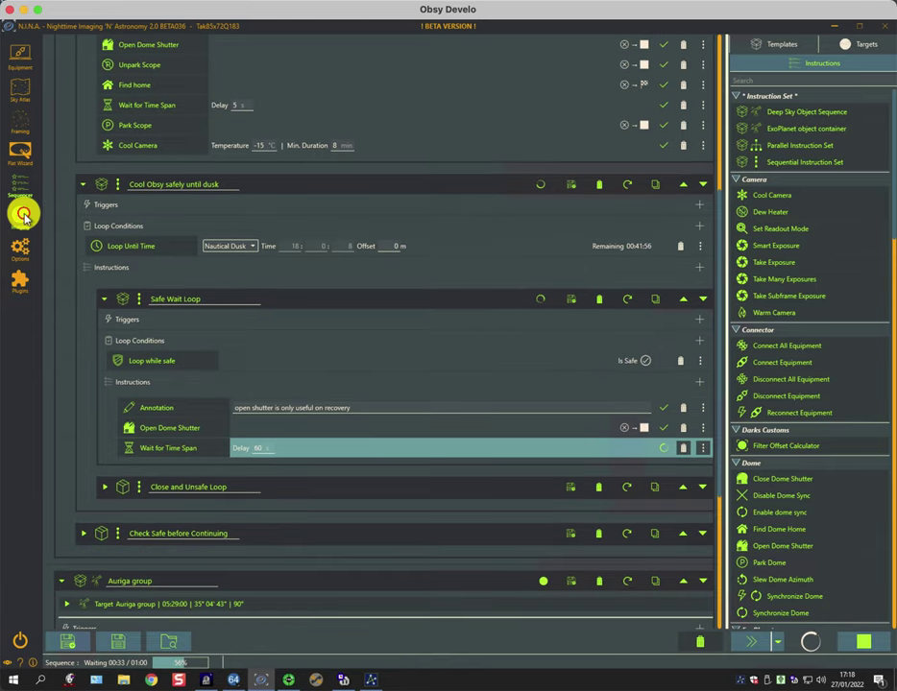
- Stop the running sequence in the Sequencer and start it again
left_click(22, 215)
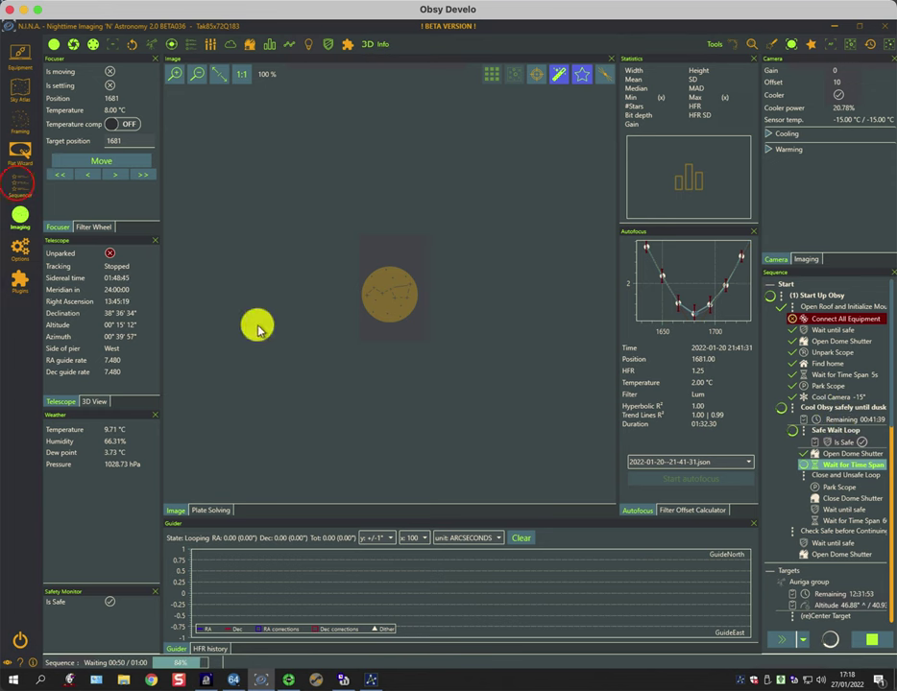
left_click(17, 187)
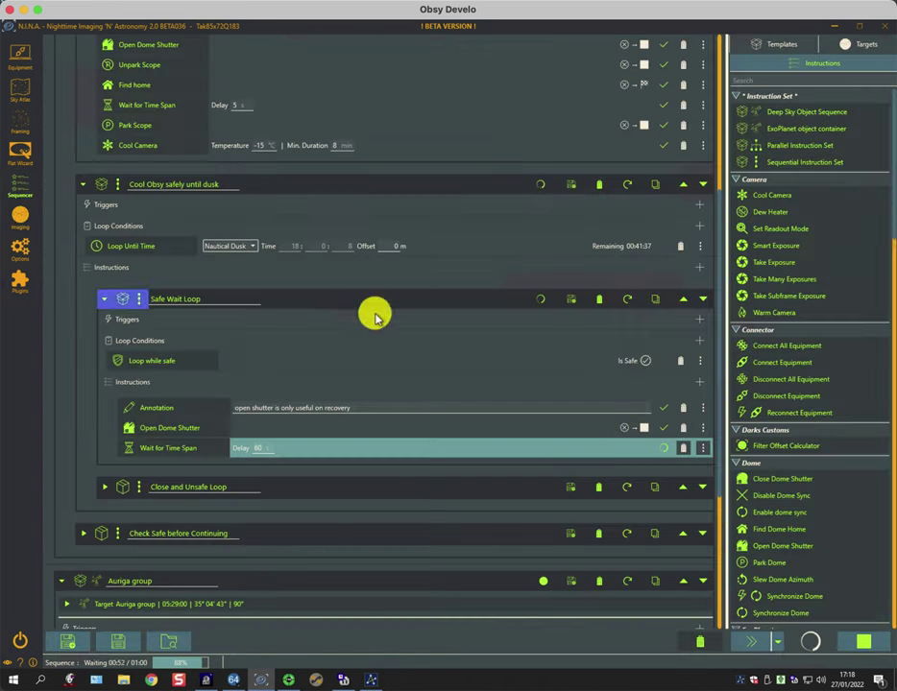
left_click(868, 639)
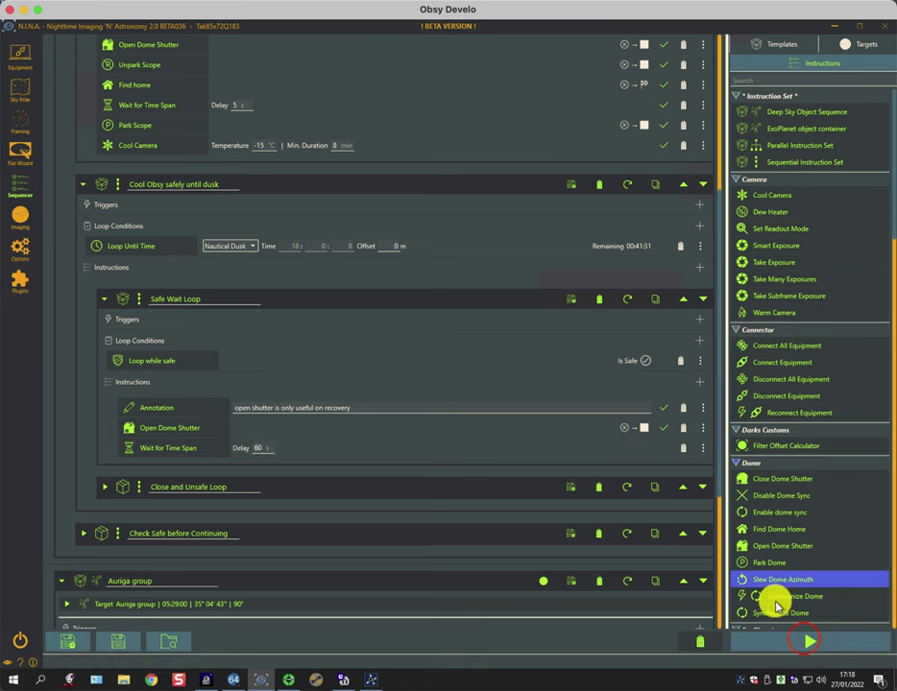
left_click(805, 644)
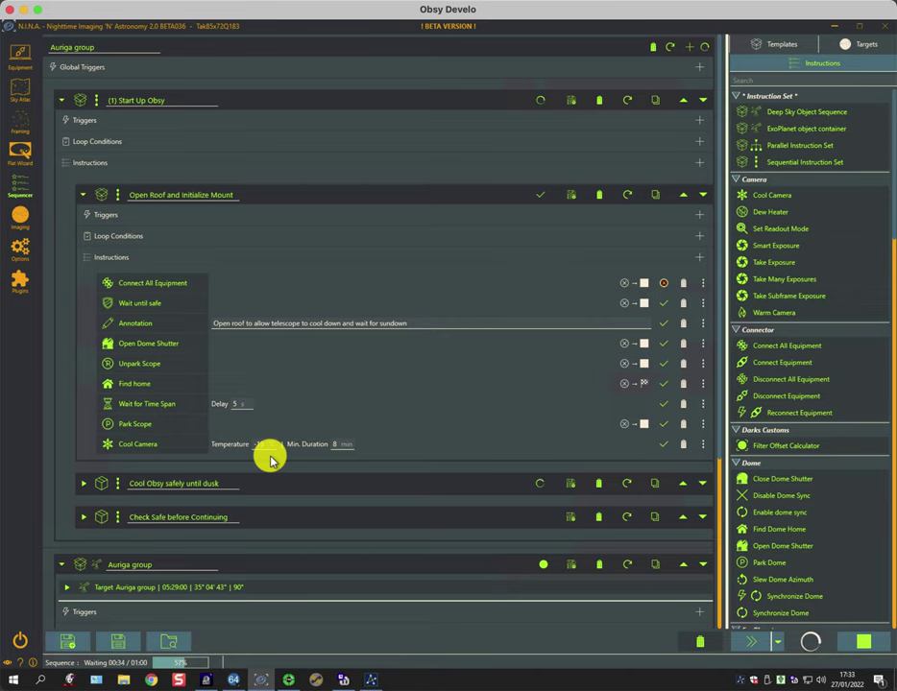
- Expand Acquisition (while safe) and the Auriga Narrowband set showing its 600 s S2 and Ha exposures
scroll(268, 459, "down", 3)
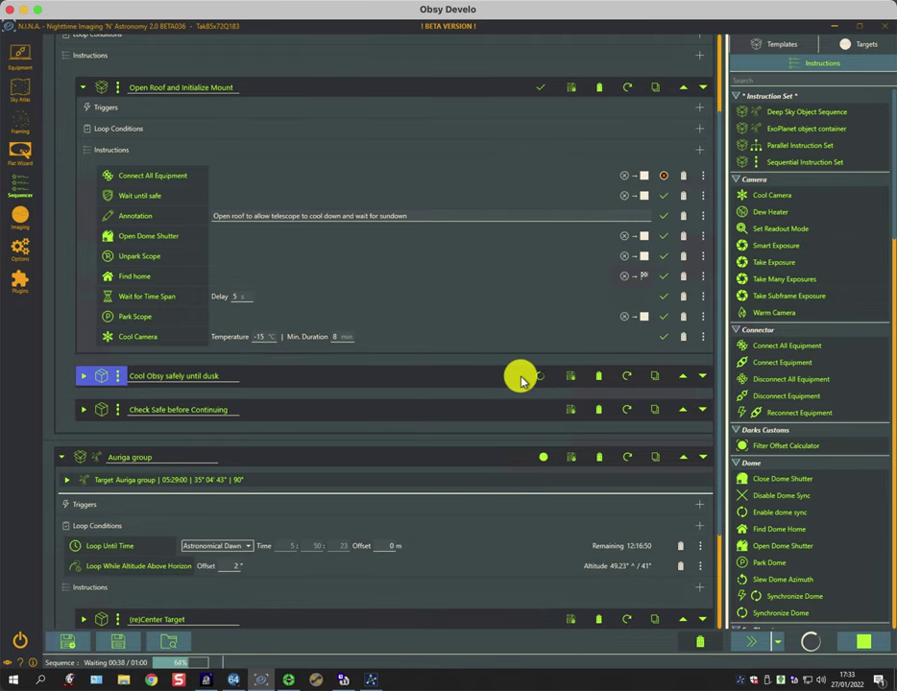
scroll(520, 381, "down", 4)
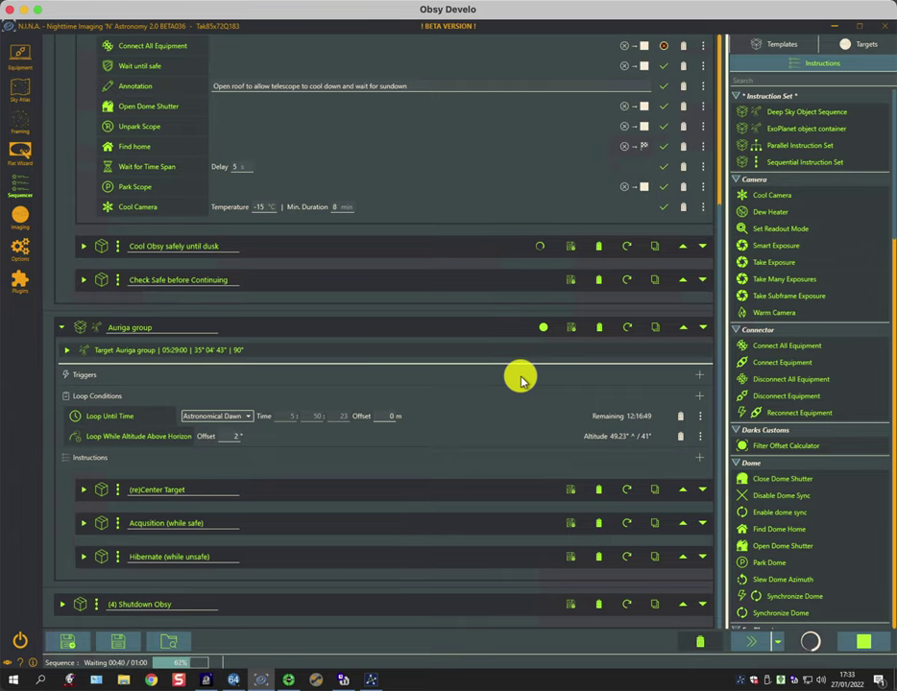
left_click(81, 523)
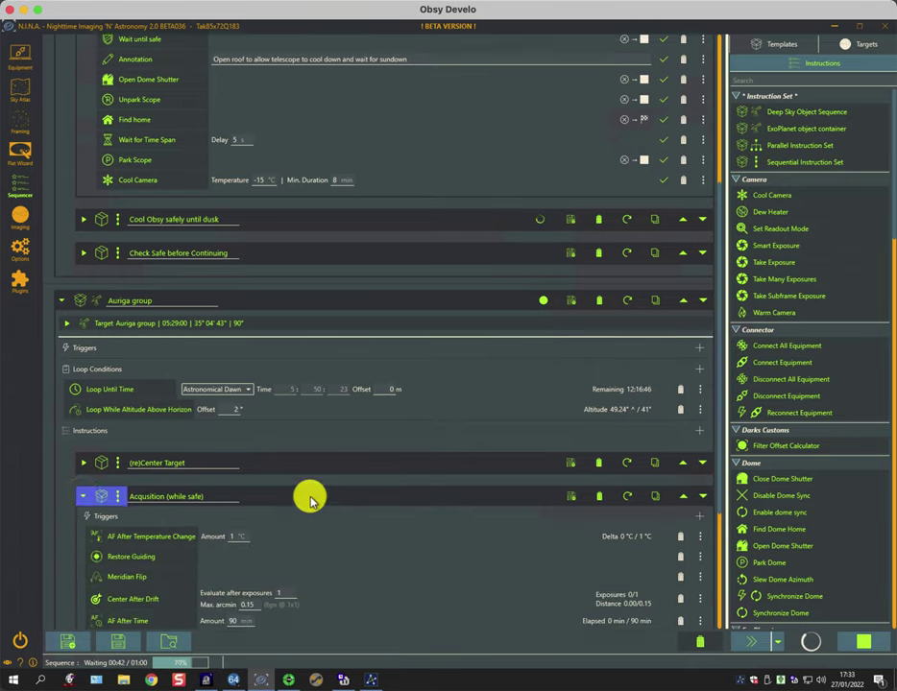
scroll(310, 499, "down", 6)
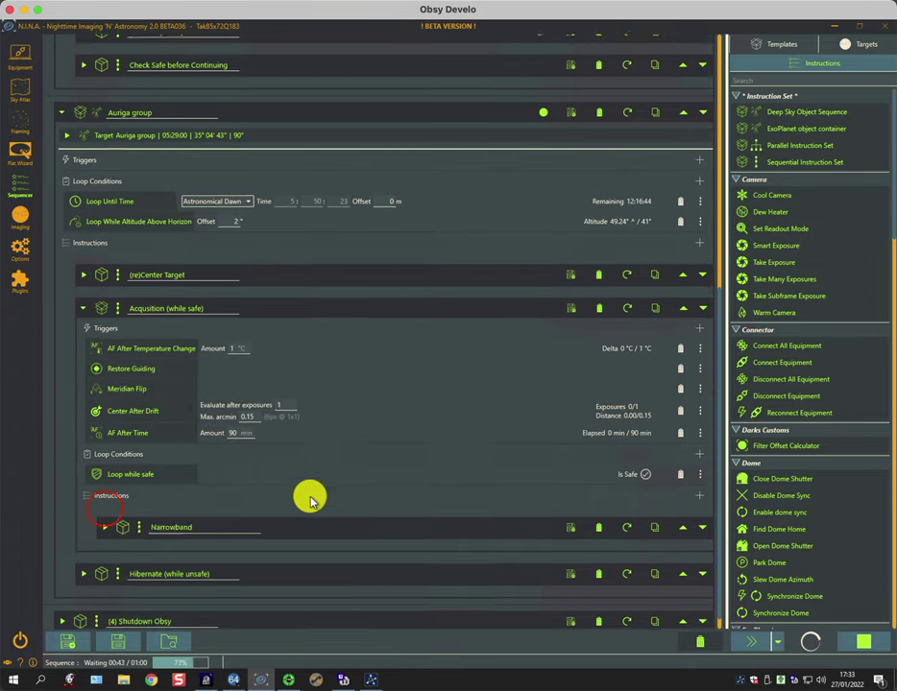
left_click(103, 509)
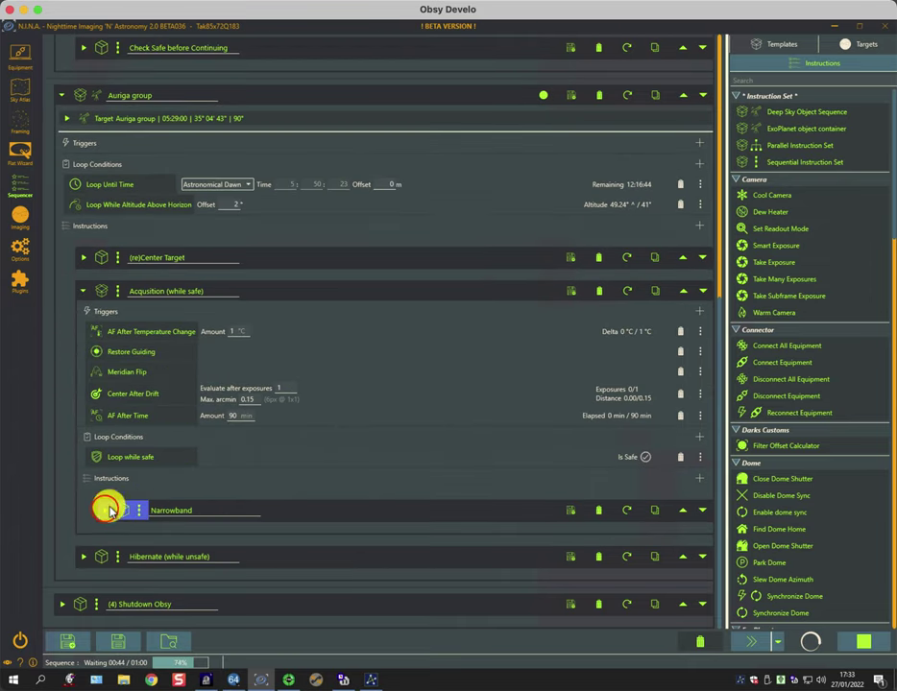
scroll(284, 475, "down", 4)
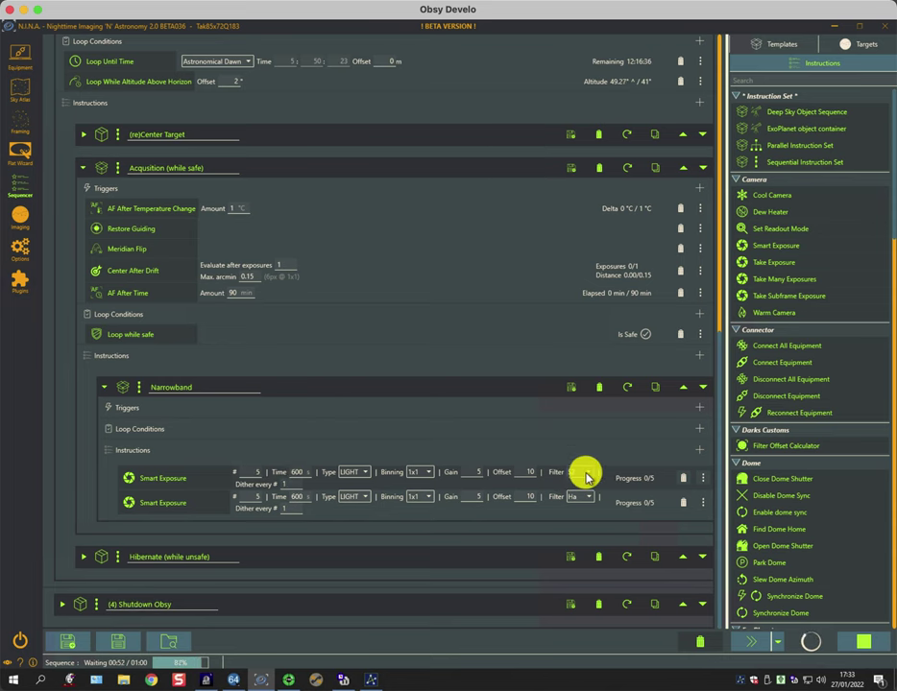
- Duplicate the Ha Smart Exposure and set the copy's filter to O3
left_click(704, 502)
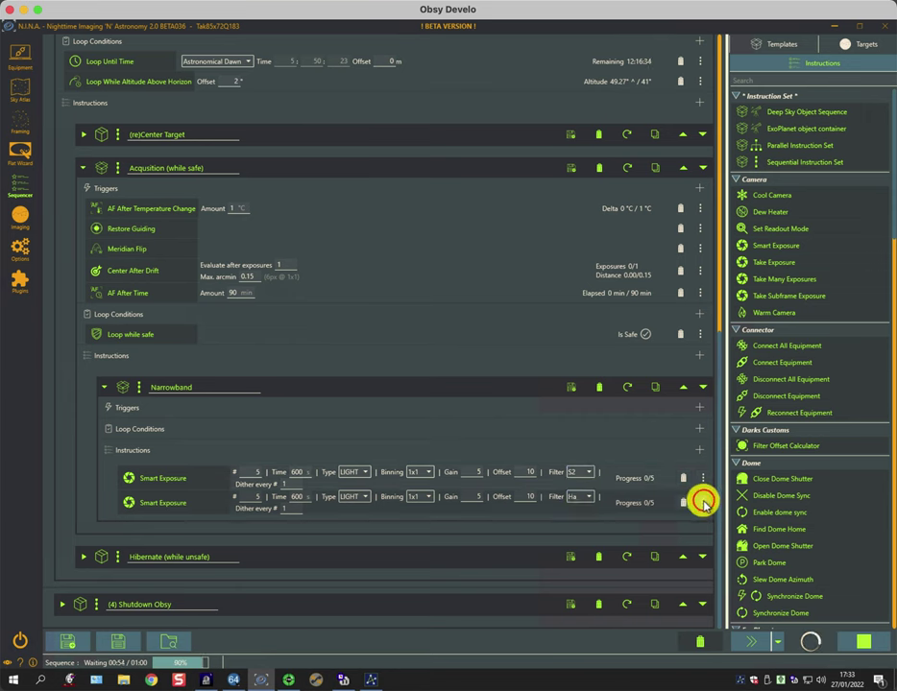
left_click(656, 524)
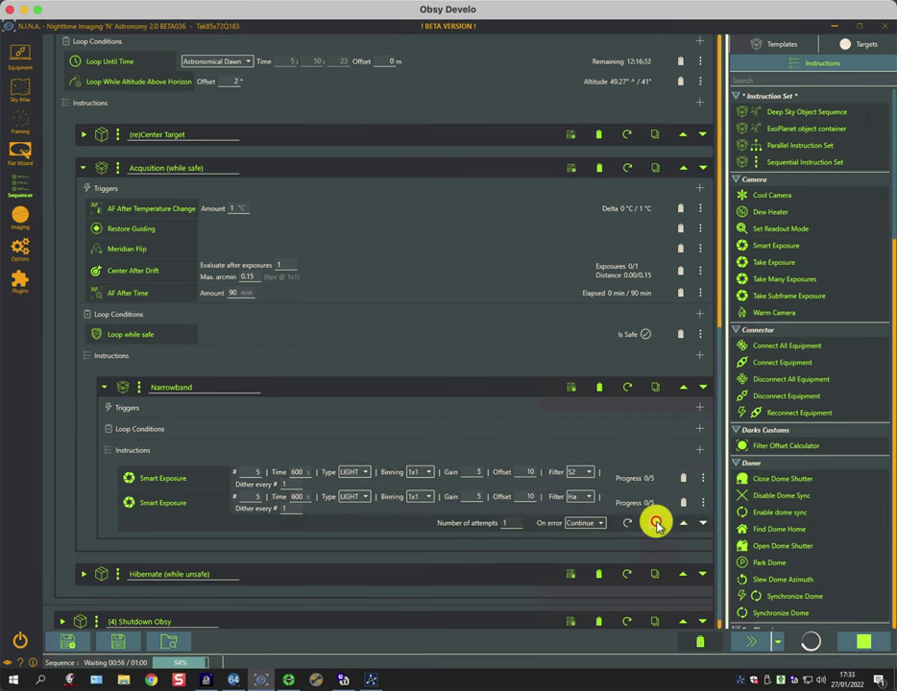
left_click(586, 520)
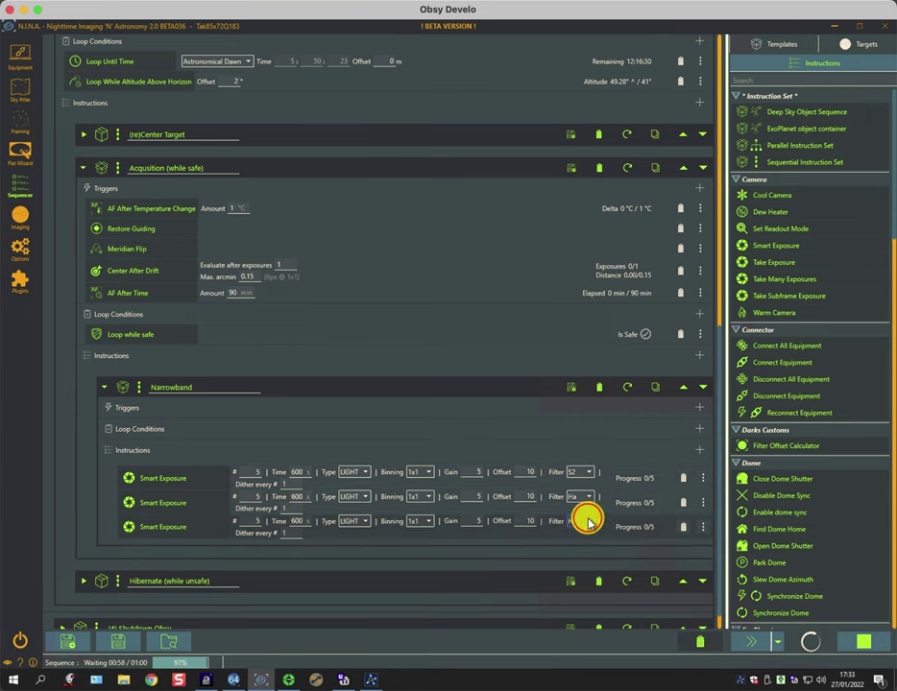
left_click(583, 600)
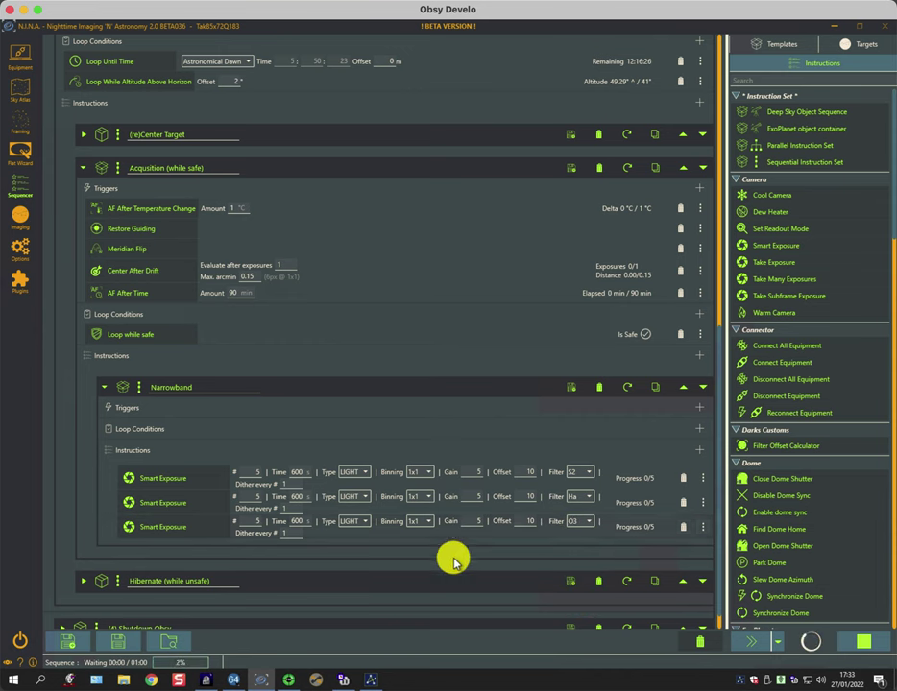
- Move the Ha exposure above S2, then delete the O3 exposure
left_click(702, 503)
left_click(683, 521)
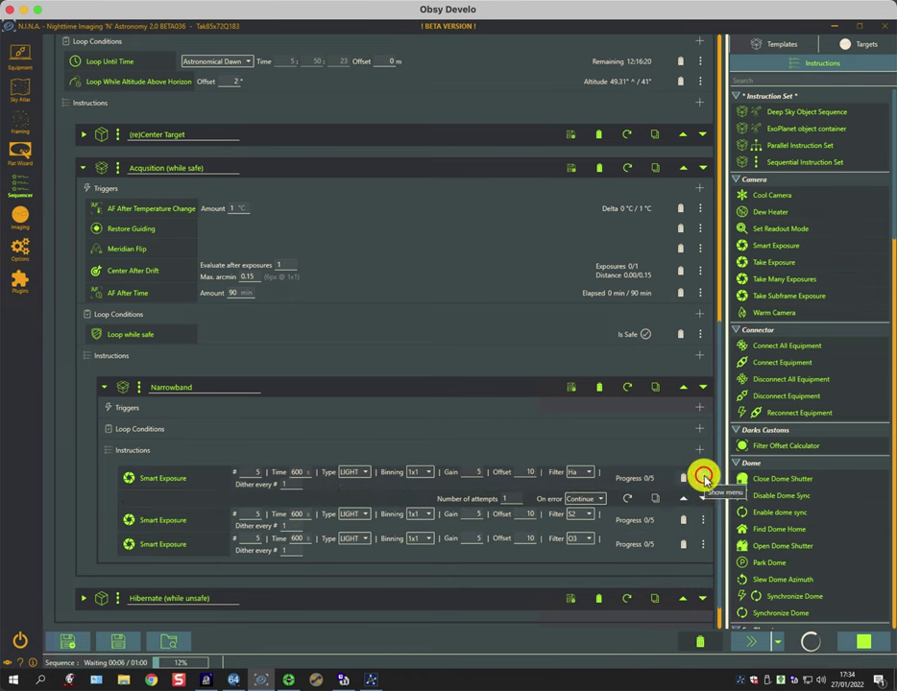
left_click(704, 477)
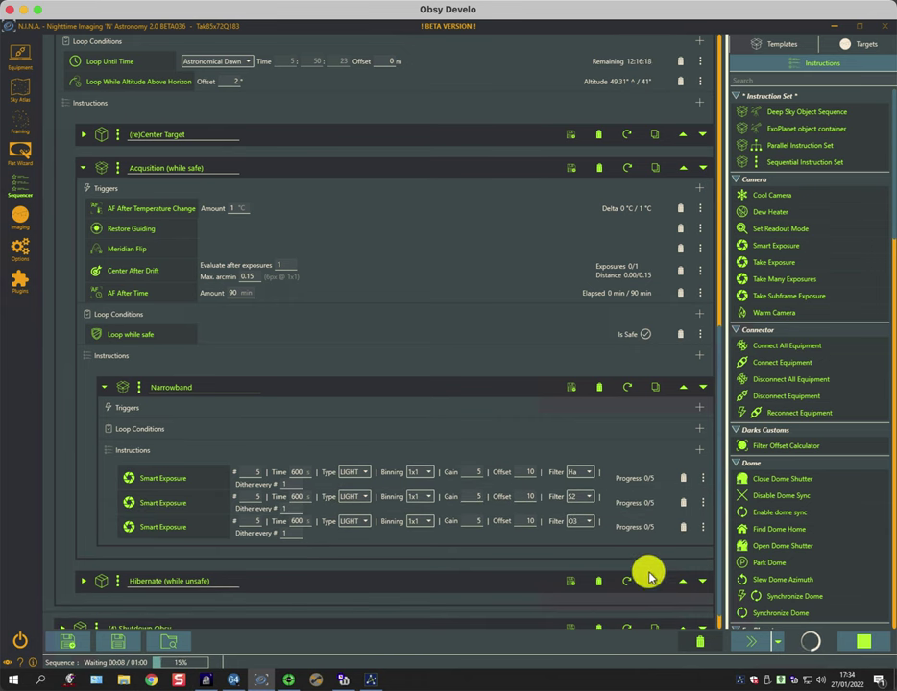
left_click(682, 526)
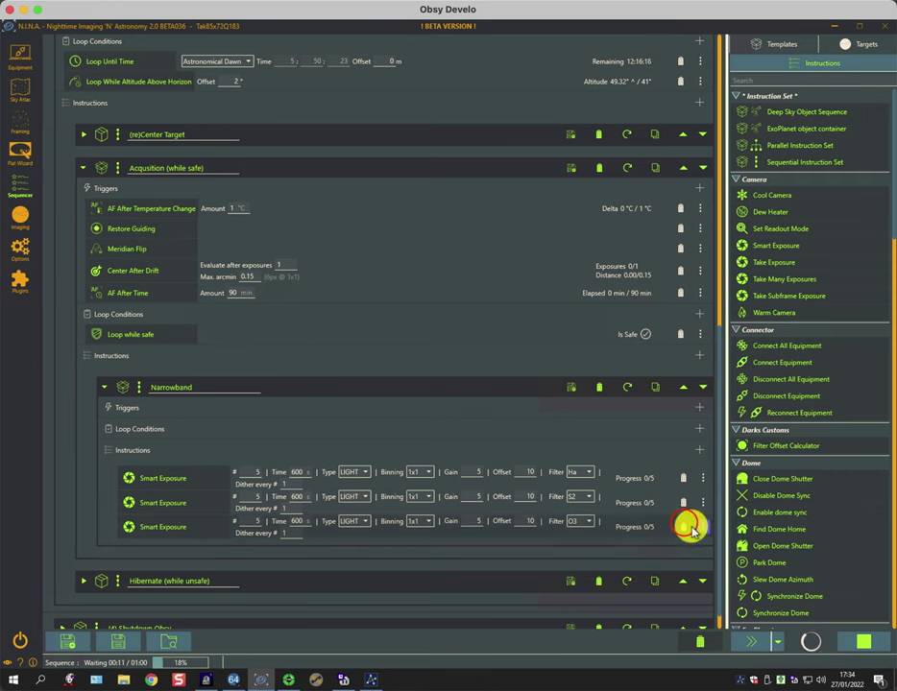
left_click(683, 526)
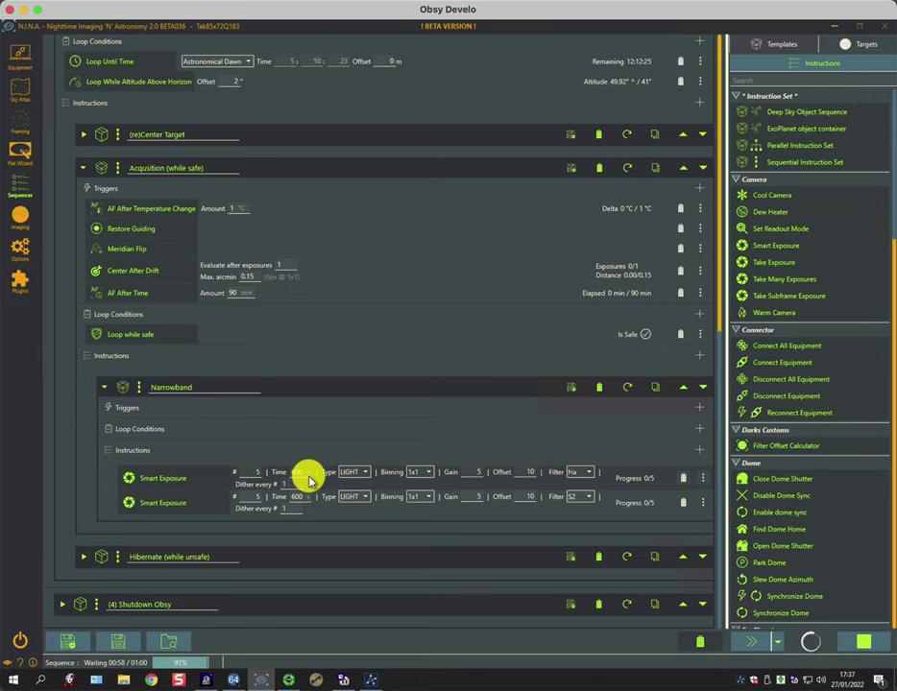
- Duplicate the collapsed Narrowband set and rename the copy RGB
left_click(104, 387)
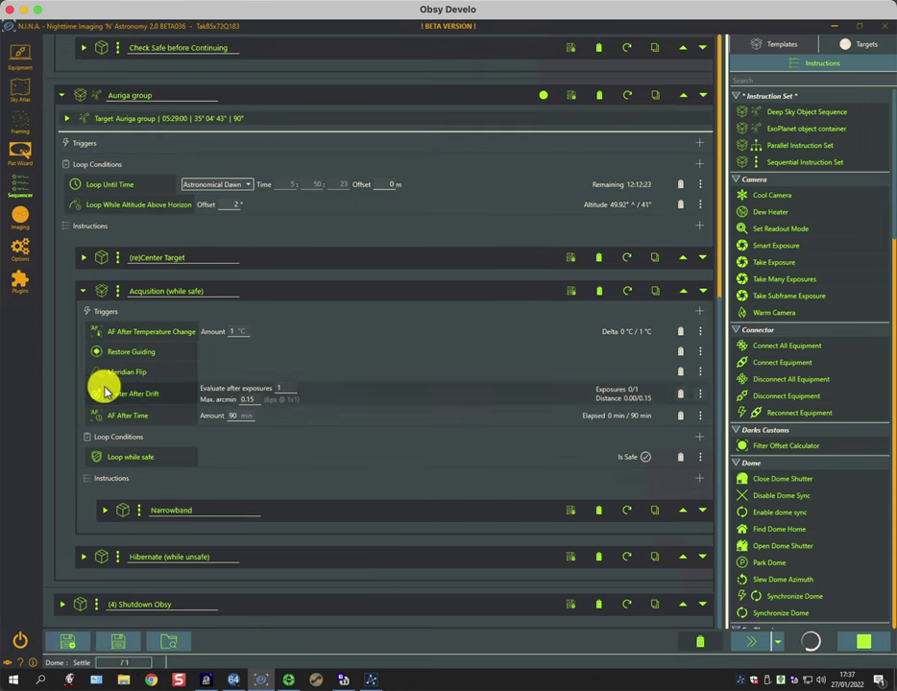
left_click(655, 510)
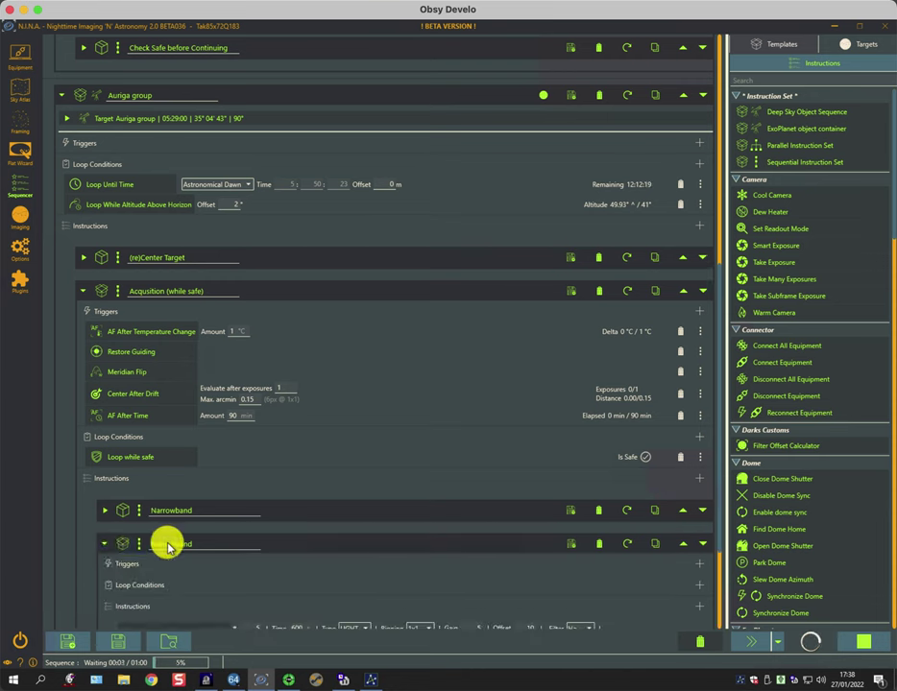
left_click(184, 541)
double_click(184, 542)
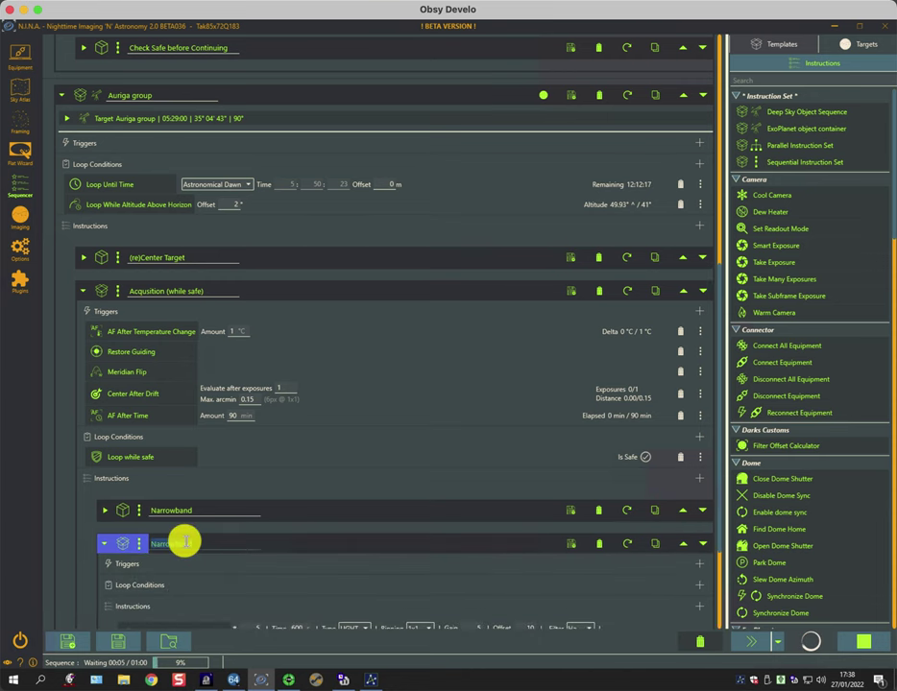
type("B")
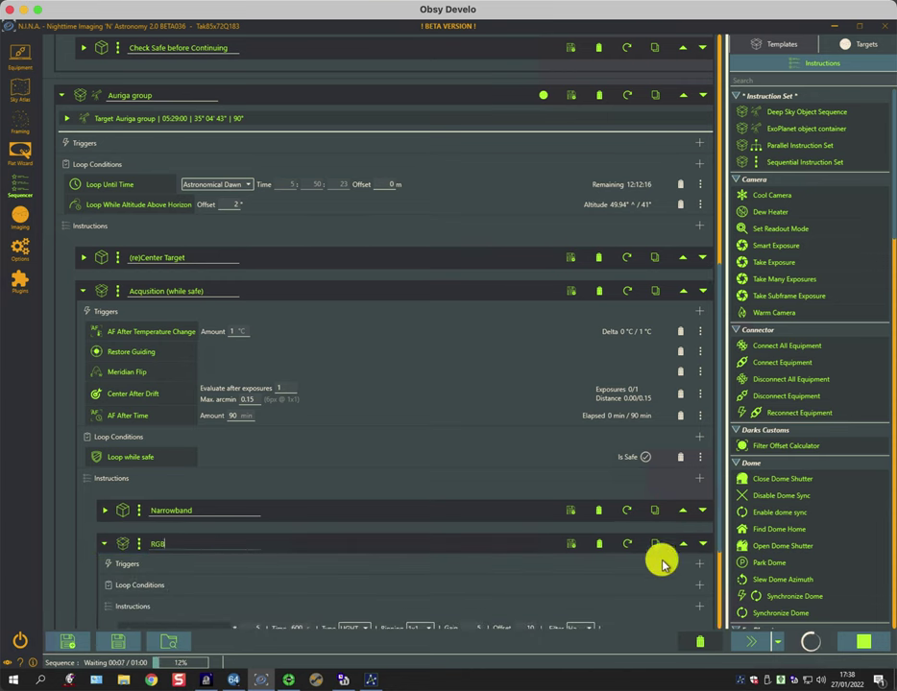
left_click(718, 545)
left_click_drag(719, 546, 720, 596)
- Set the RGB set's two exposure filters to Red and Green
left_click(585, 515)
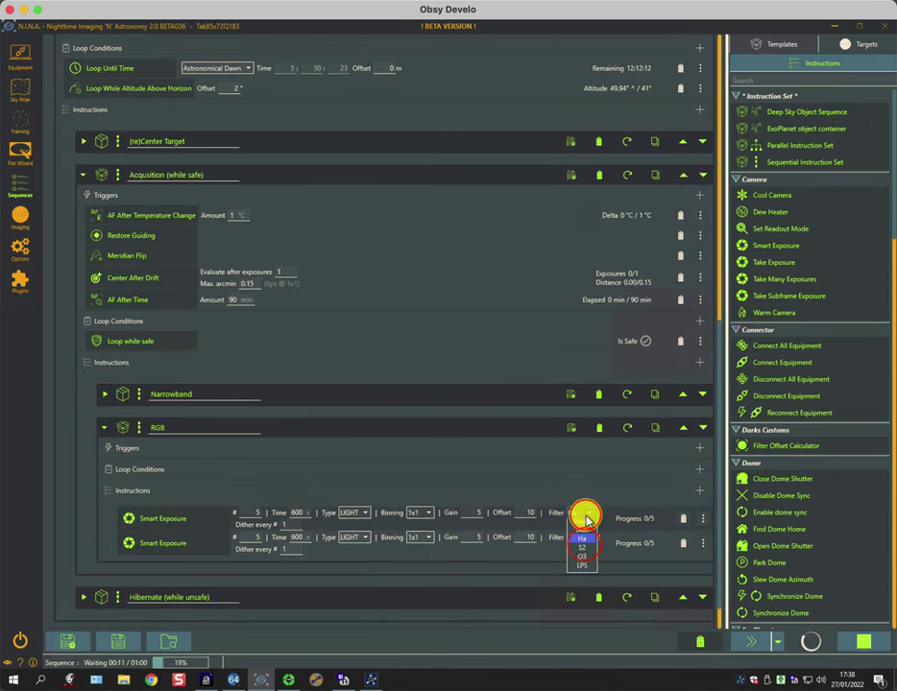
left_click(582, 514)
left_click(587, 543)
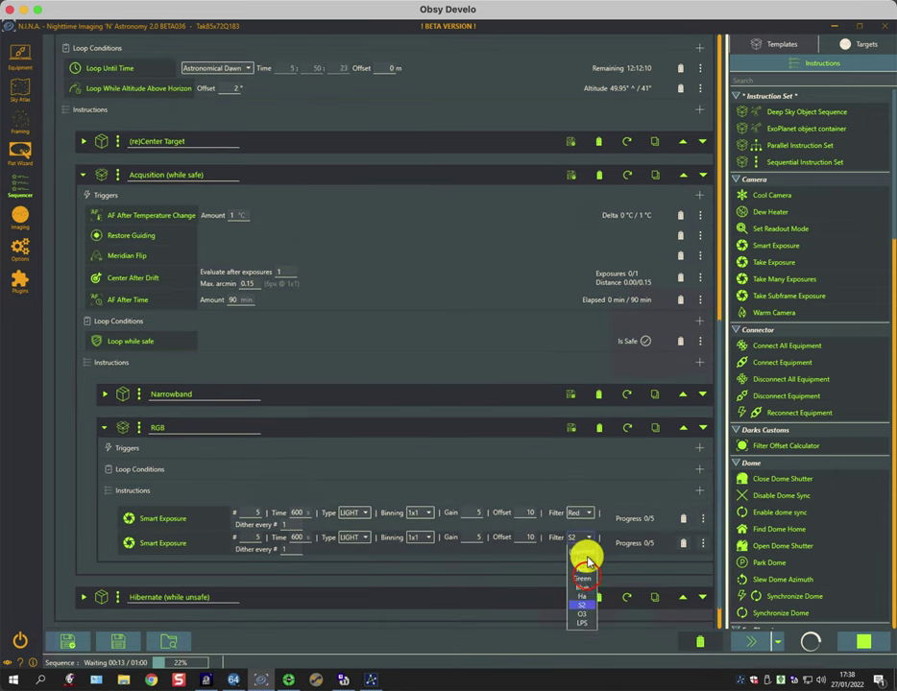
left_click(585, 601)
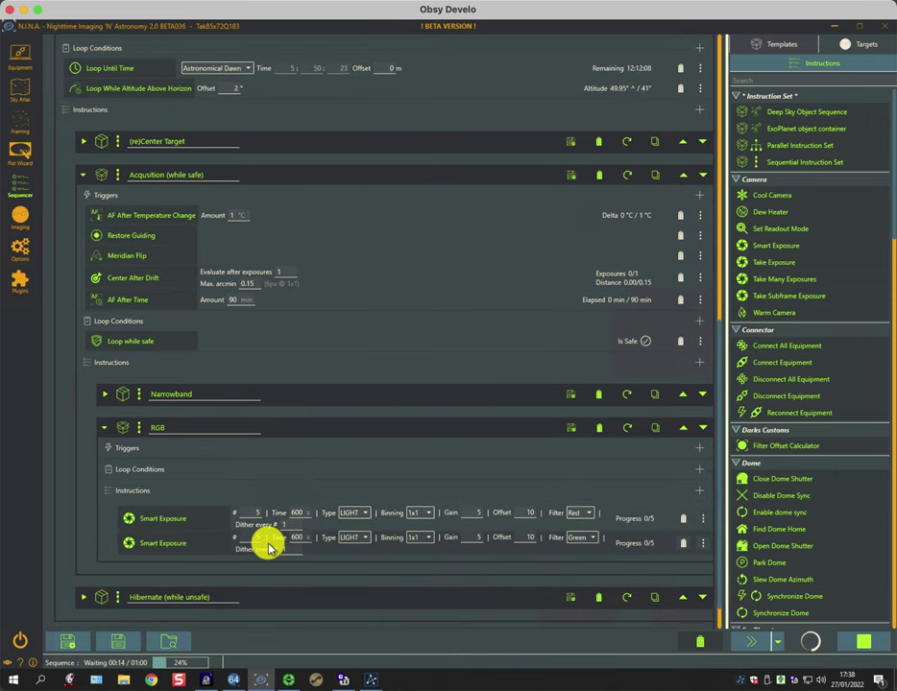
- Collapse the RGB set and try dragging it above Narrowband
left_click(104, 427)
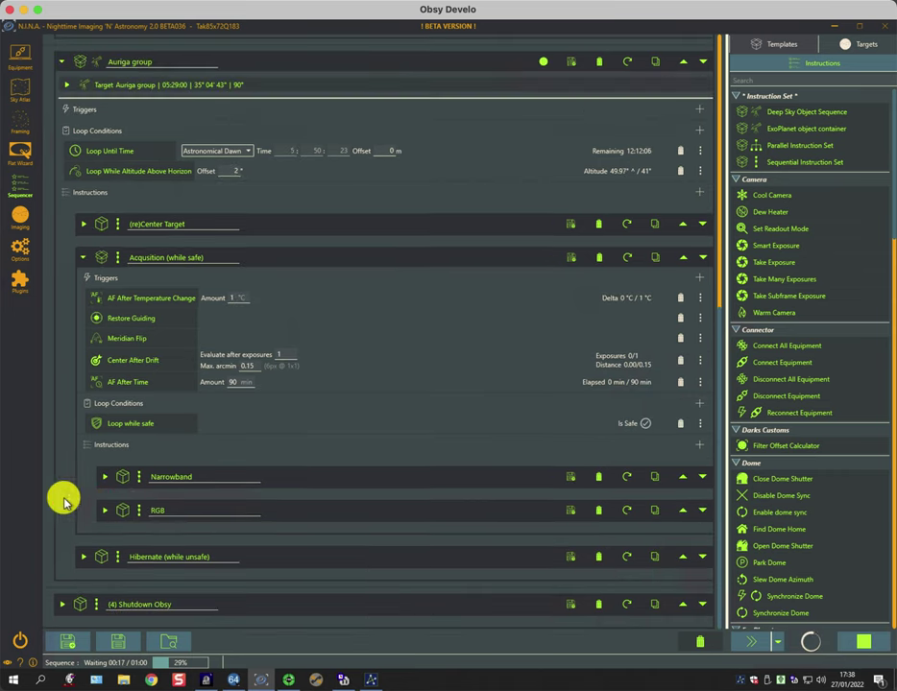
left_click(124, 511)
left_click_drag(203, 523, 230, 488)
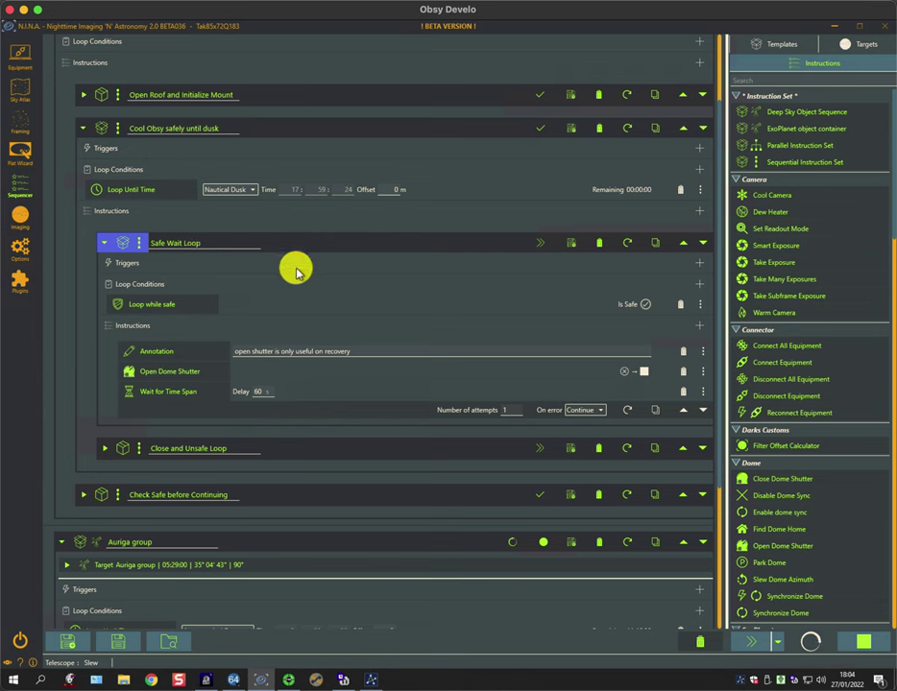
- Collapse Safe Wait Loop and expand the Auriga group's (re)Center Target to its Run Autofocus step
left_click(101, 247)
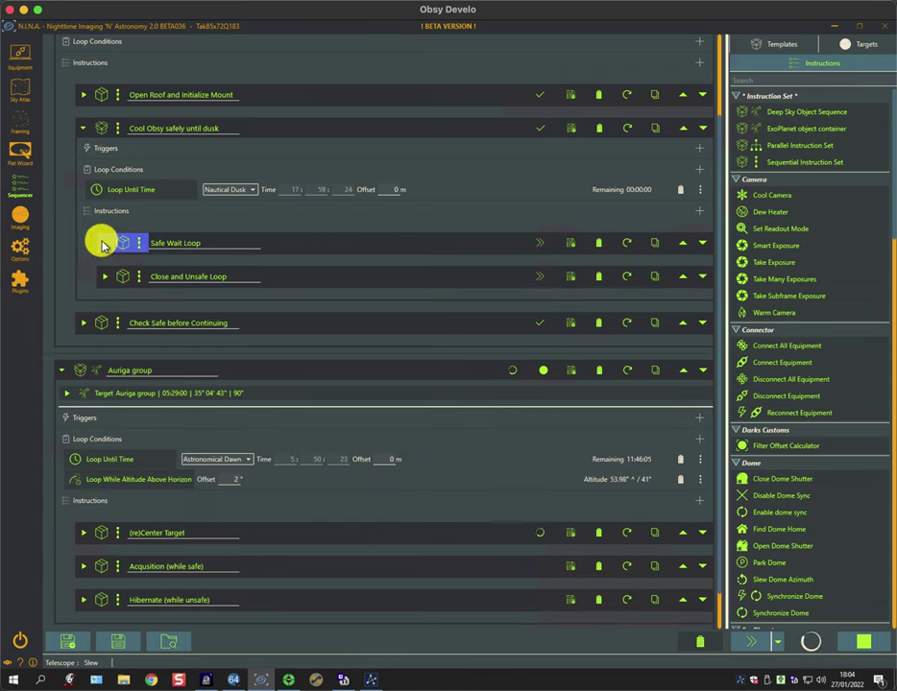
left_click(535, 277)
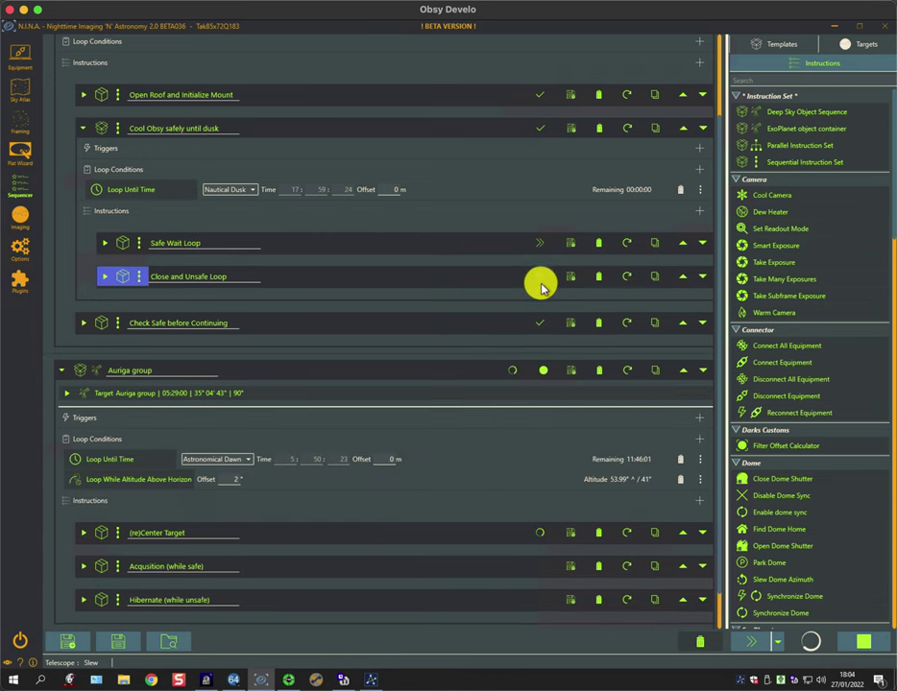
left_click(266, 400)
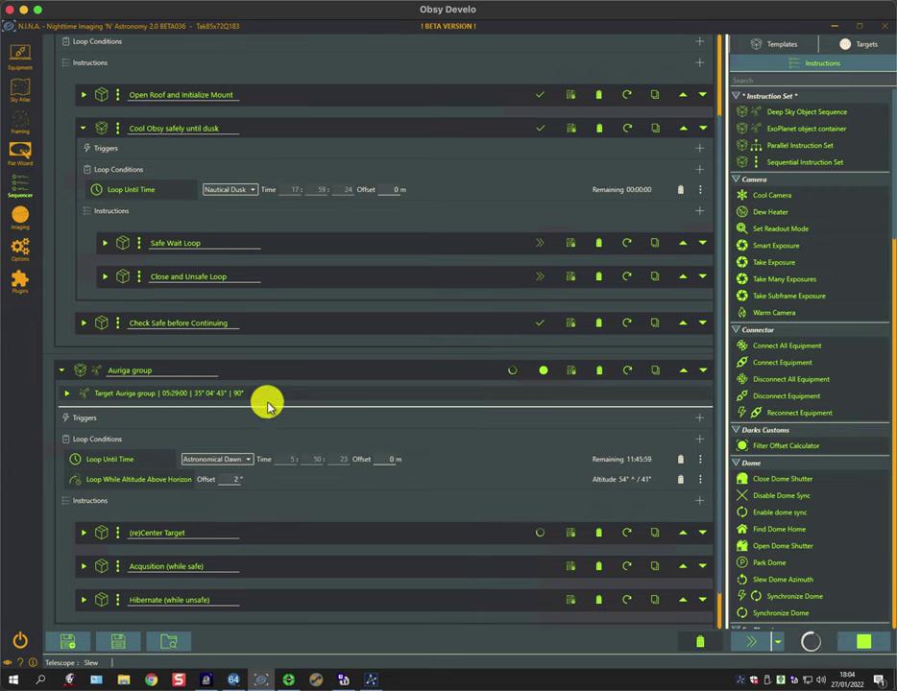
scroll(266, 403, "down", 1)
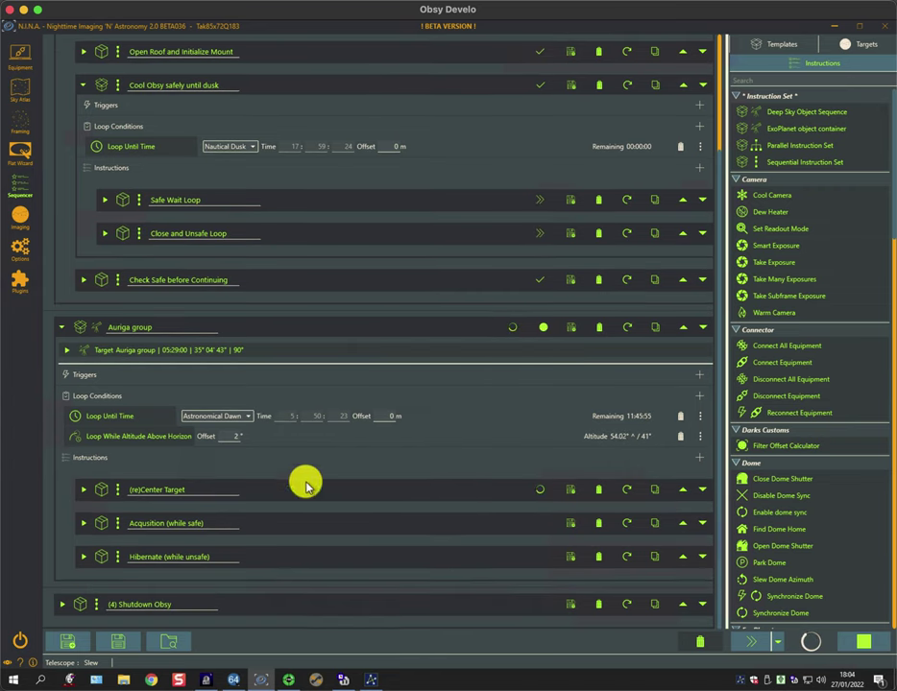
left_click(79, 492)
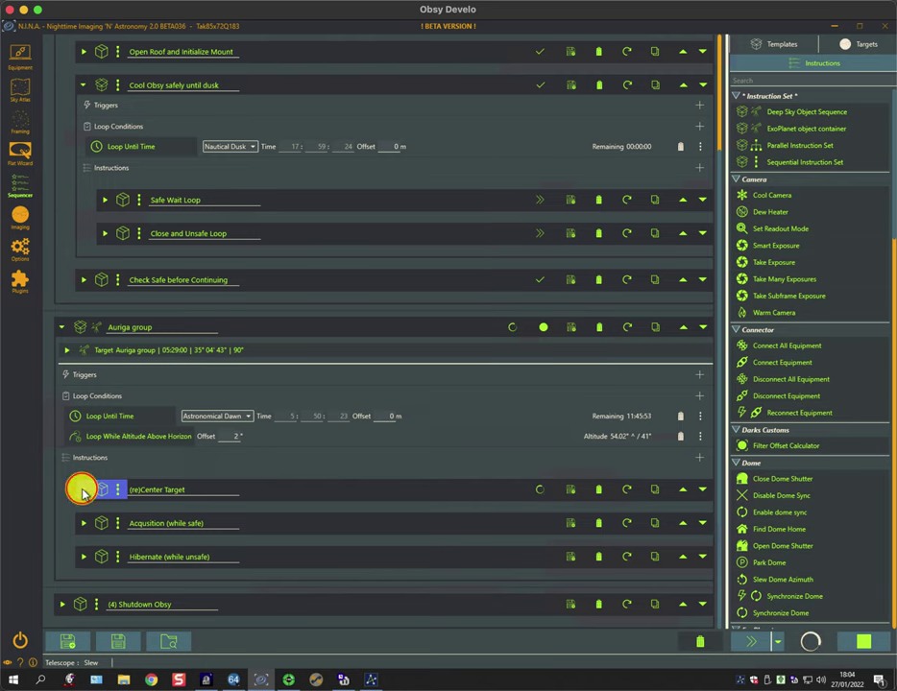
scroll(416, 442, "down", 2)
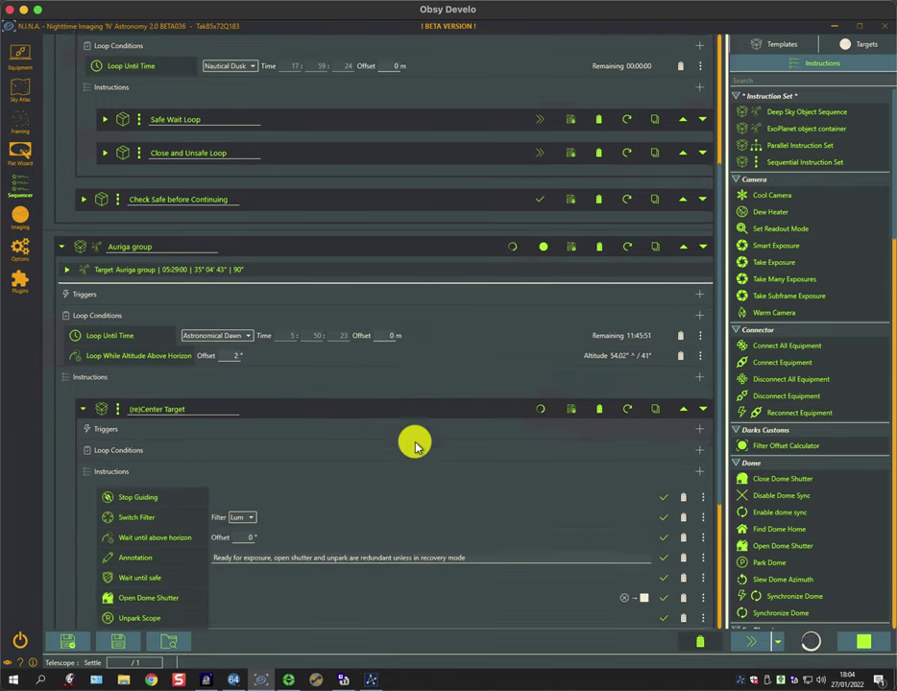
scroll(415, 442, "down", 3)
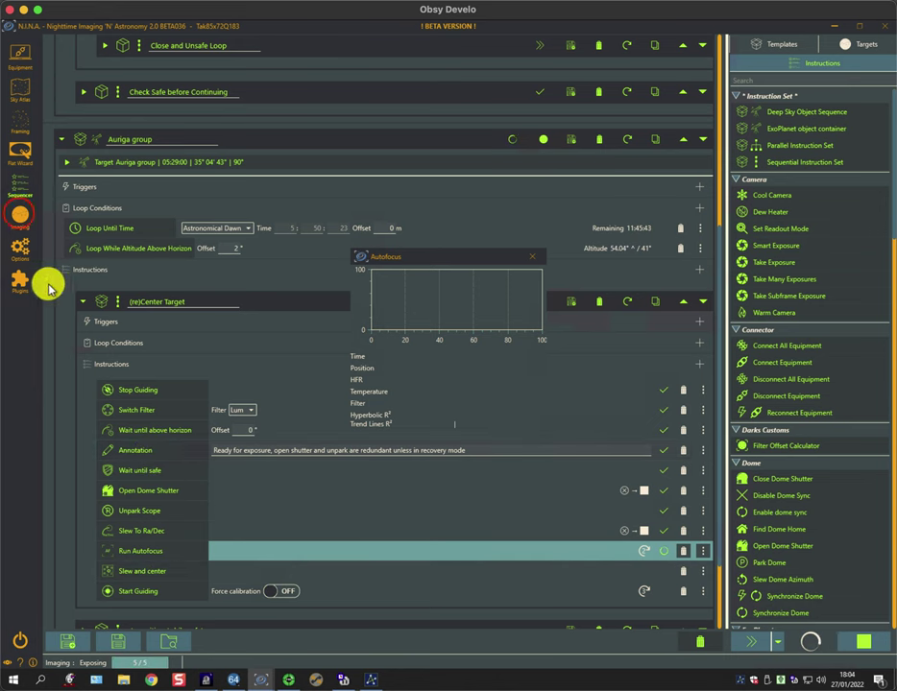
- Switch to the Imaging page and move the Plate Solving results window aside
left_click(19, 217)
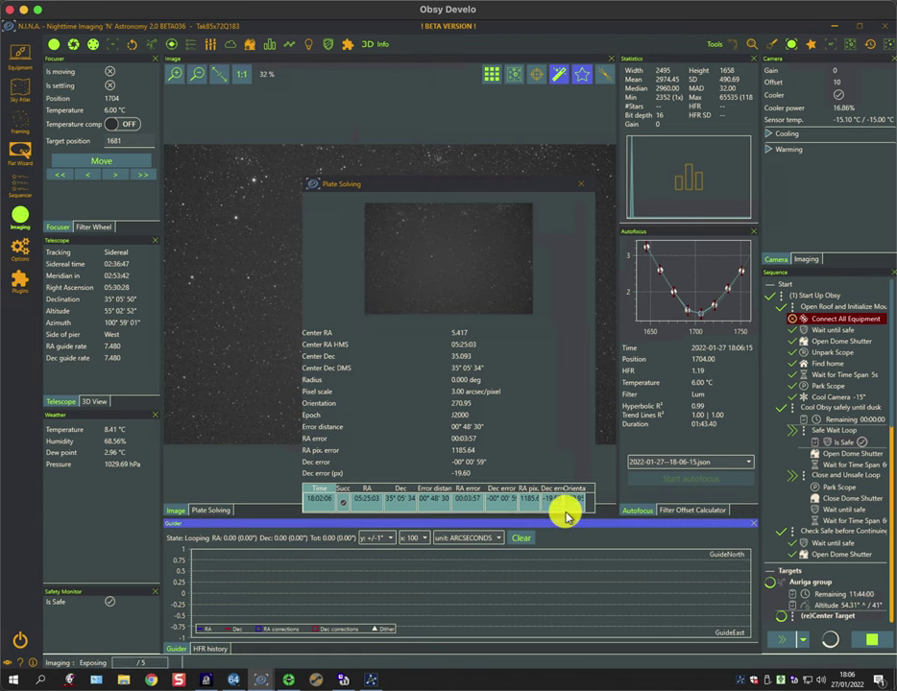
left_click_drag(422, 182, 398, 159)
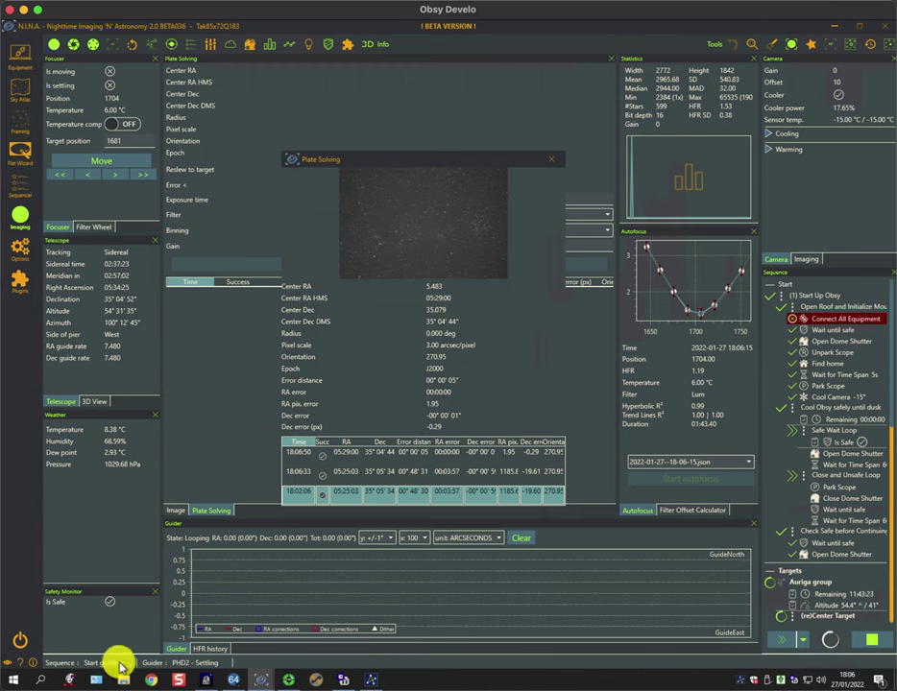
- Close the plate solving results to reveal the star field as the 10-minute exposure begins
left_click(176, 510)
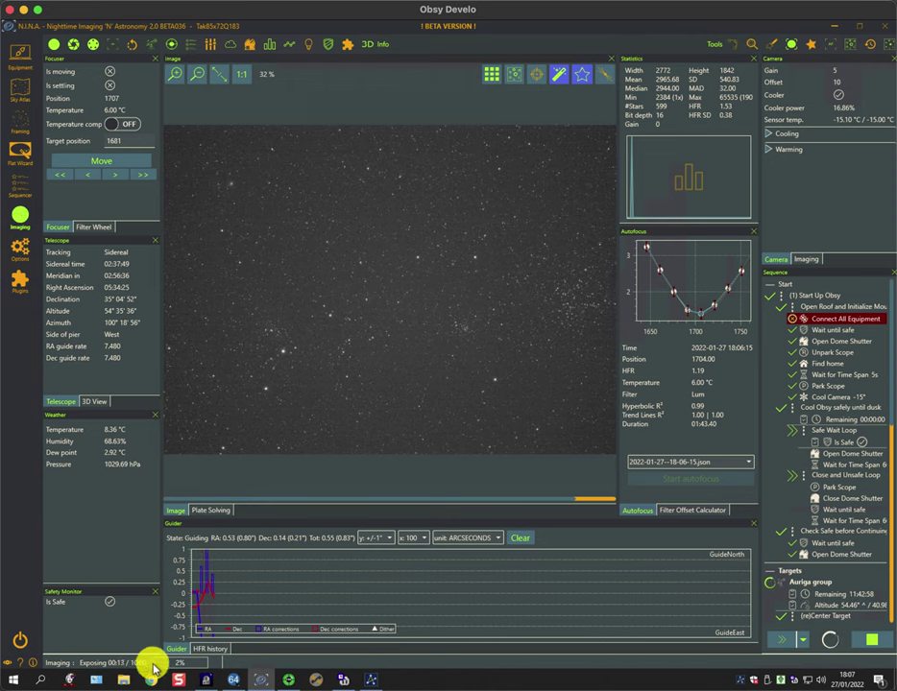
- Back in the Sequencer, collapse (re)Center Target, expand Narrowband and select the S2 Smart Exposure
left_click(17, 180)
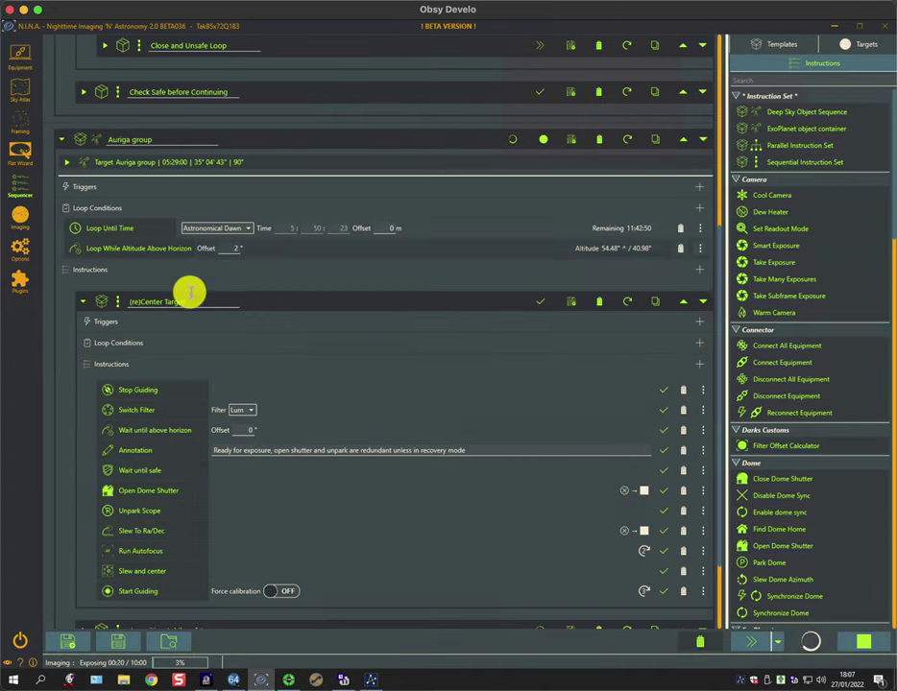
left_click(81, 300)
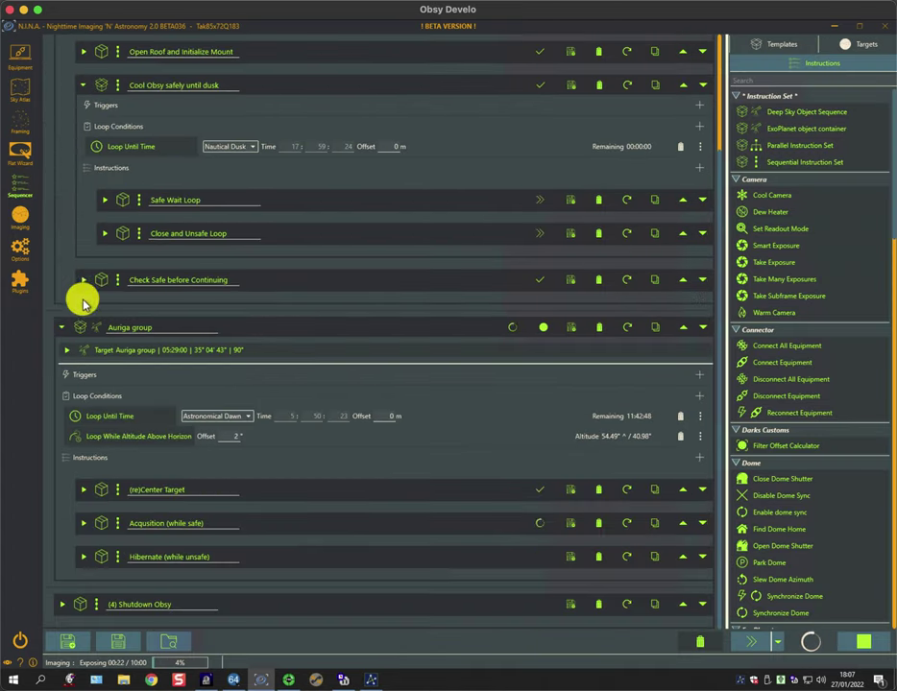
left_click(90, 522)
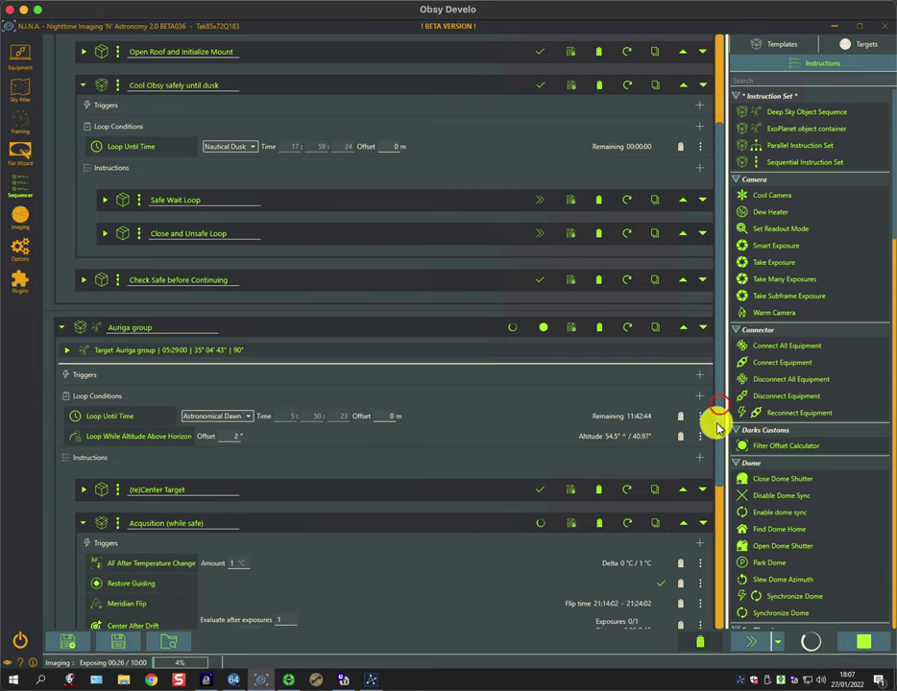
scroll(710, 490, "down", 5)
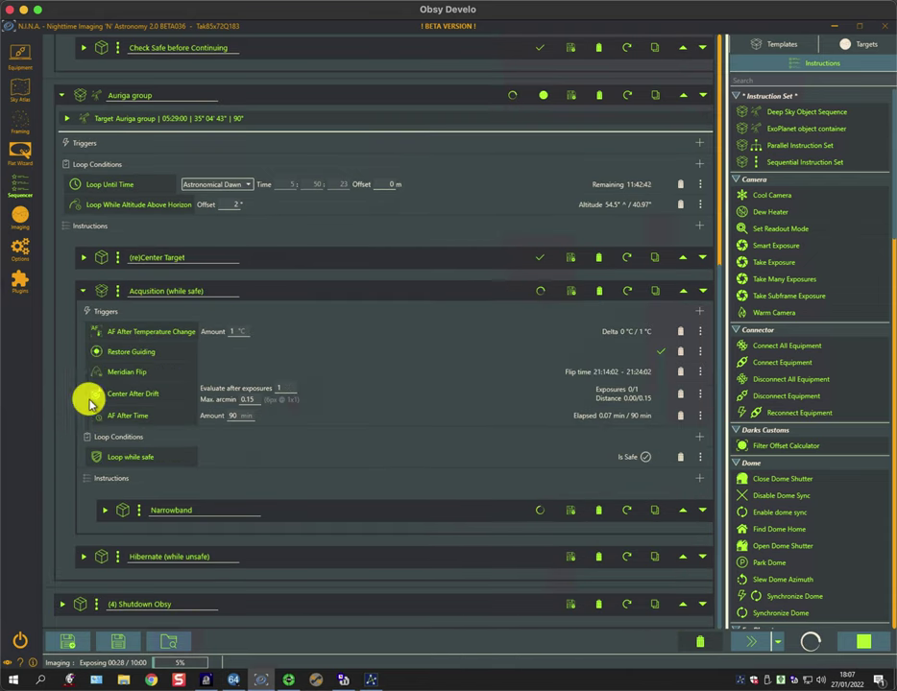
left_click(104, 512)
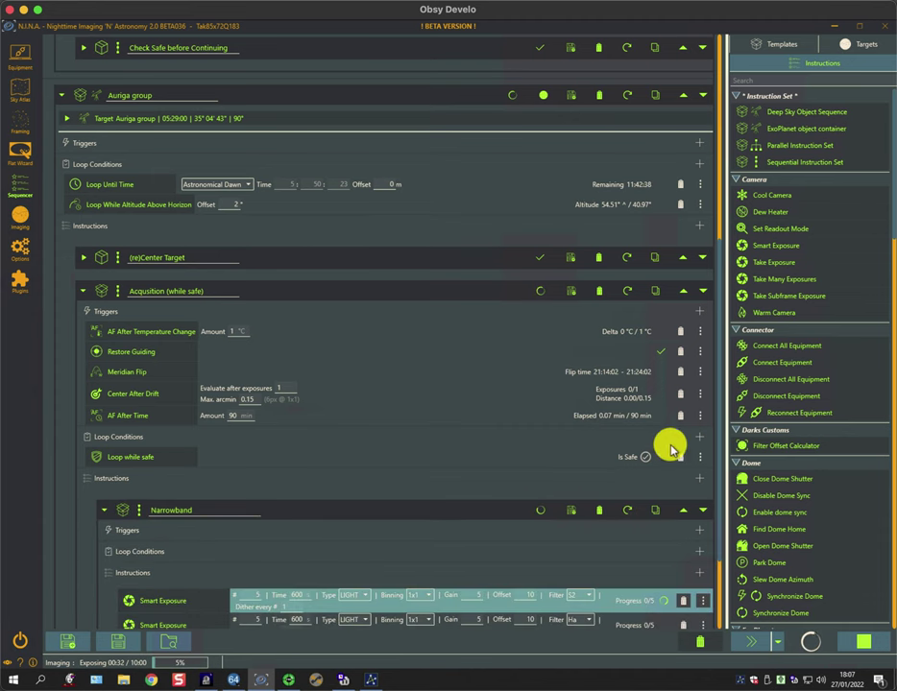
left_click_drag(723, 472, 708, 556)
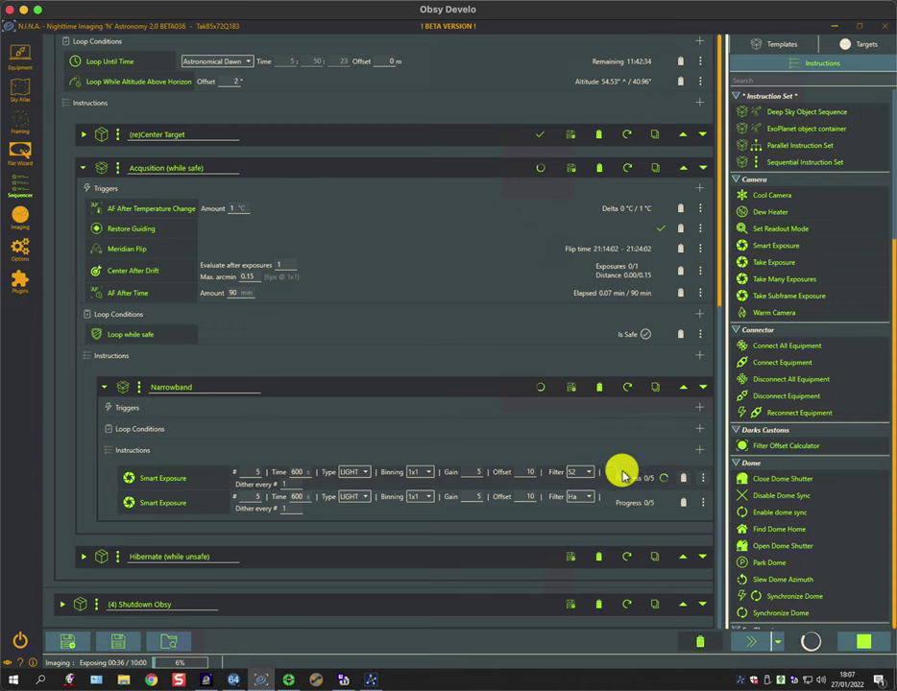
left_click(281, 475)
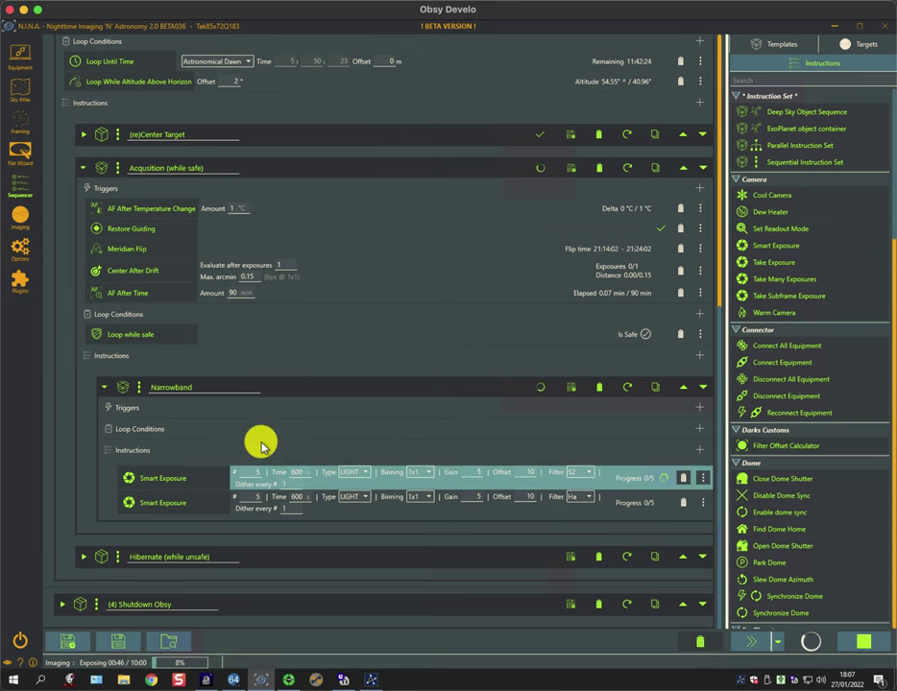
left_click(15, 250)
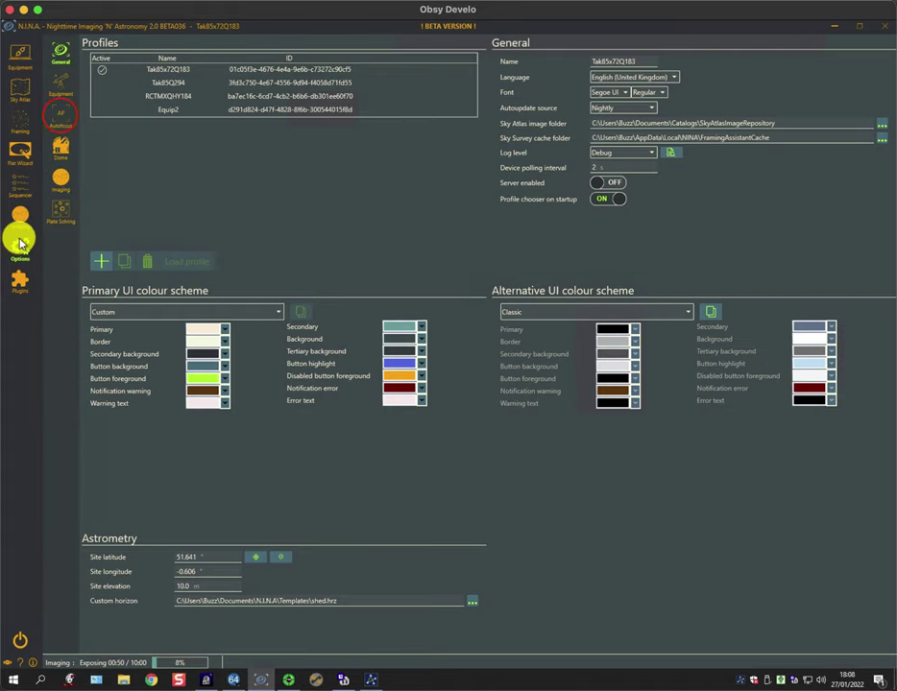
left_click(61, 116)
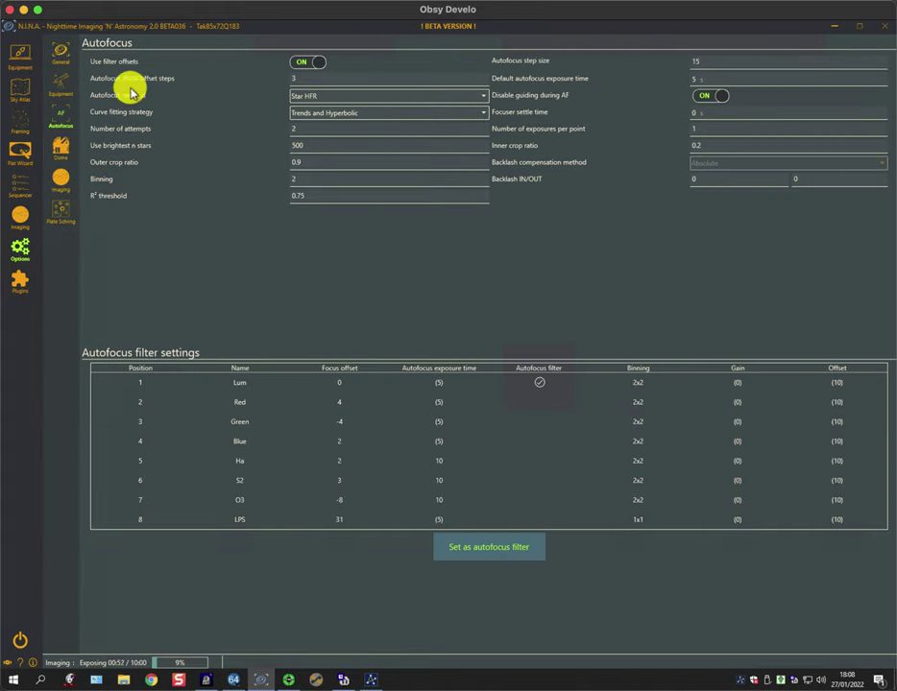
left_click(294, 62)
left_click(305, 63)
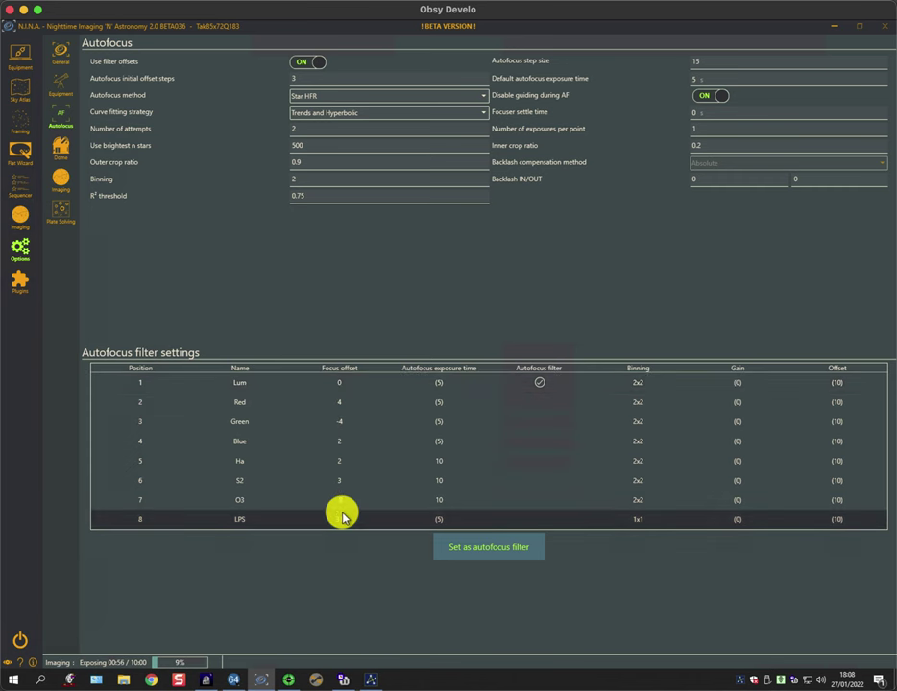
left_click(26, 187)
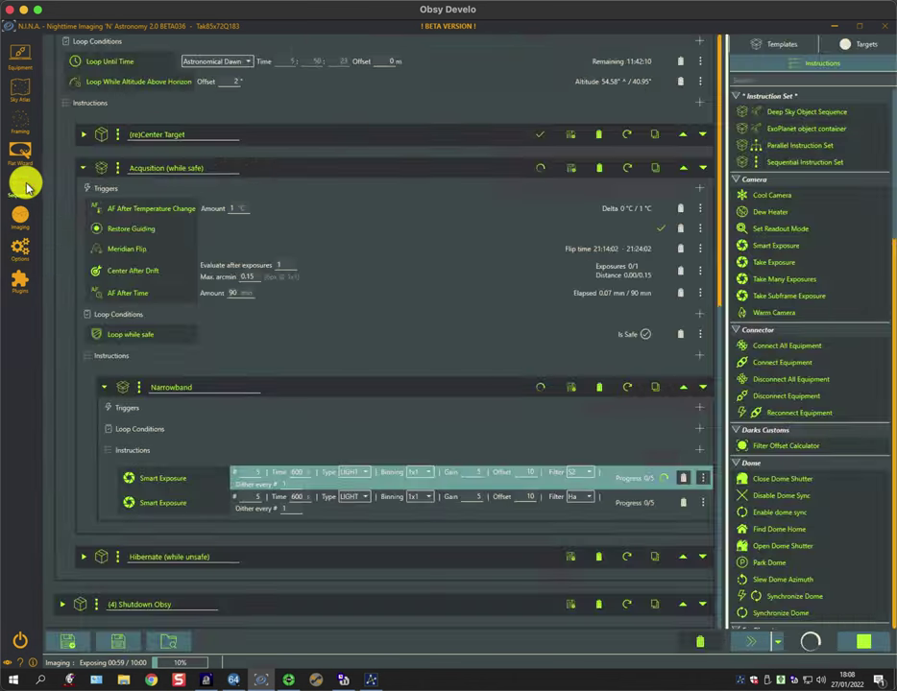
- Switch to the live imaging view and set the guide graph's vertical scale to ±2
left_click(19, 213)
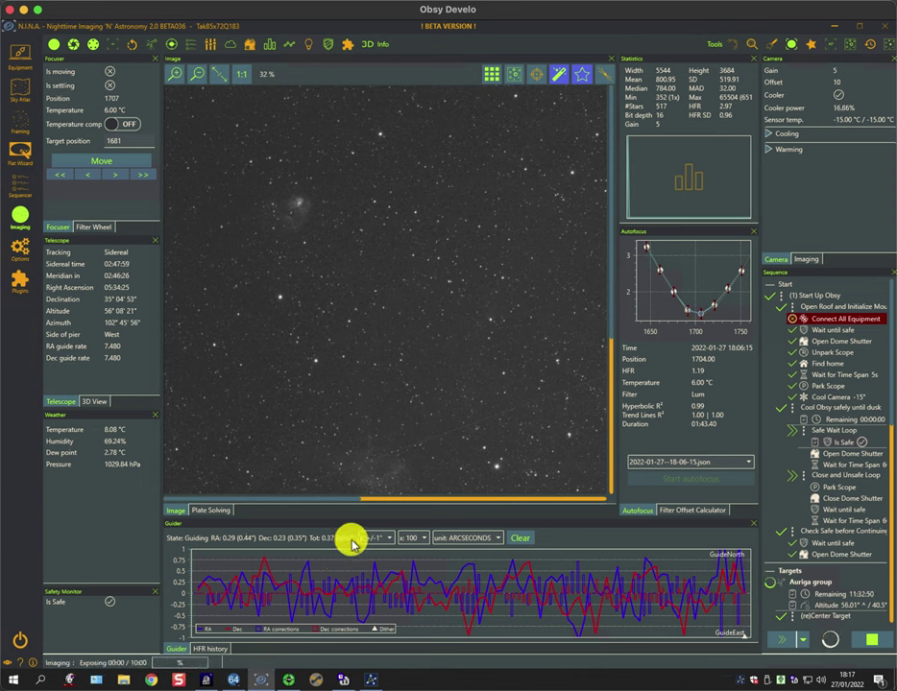
left_click(388, 544)
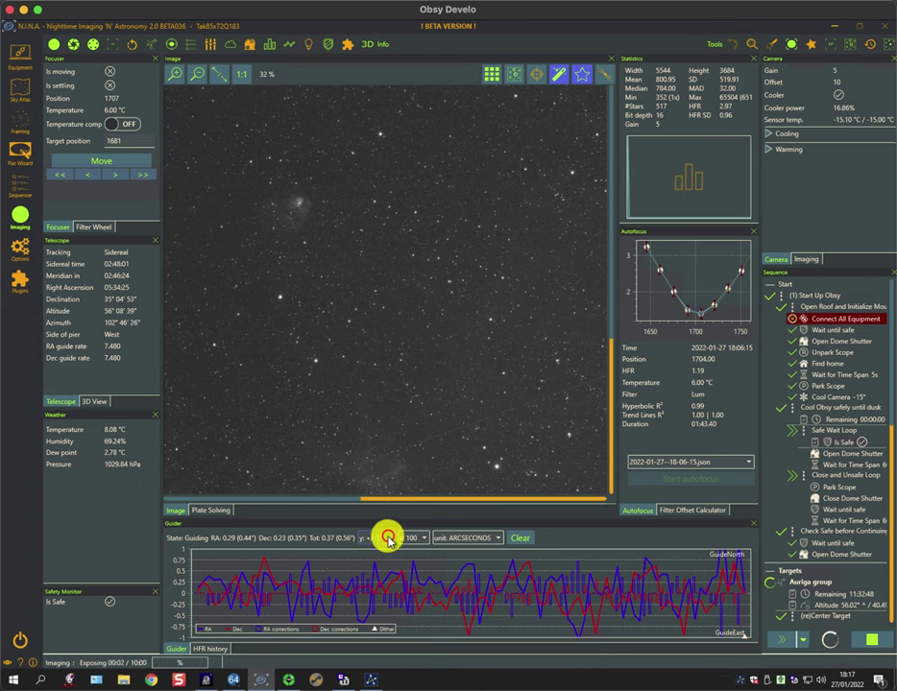
left_click(380, 580)
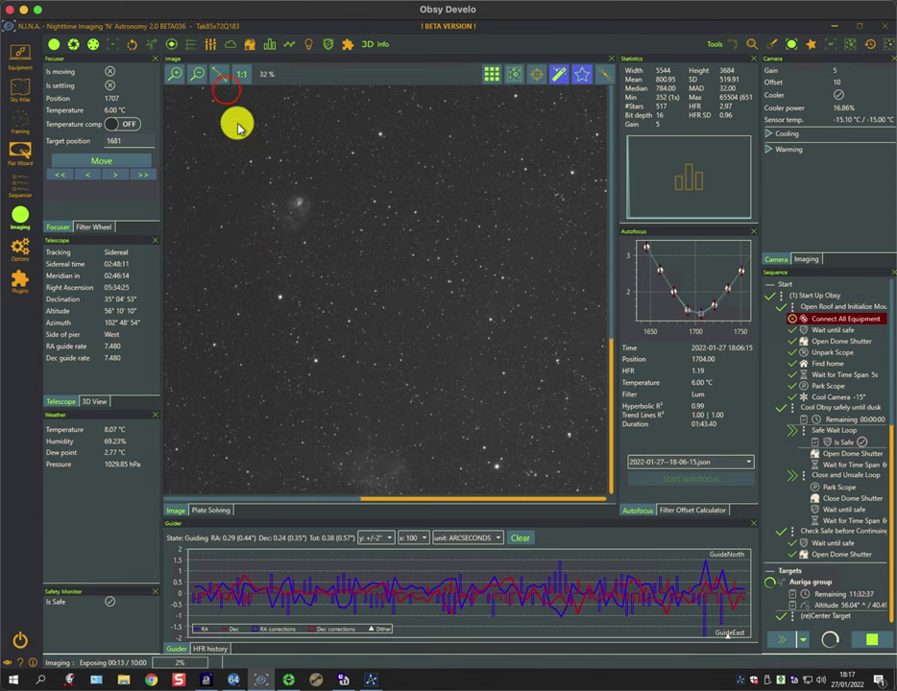
- Fit the whole star frame in view and toggle autostretch off and back on
left_click(218, 79)
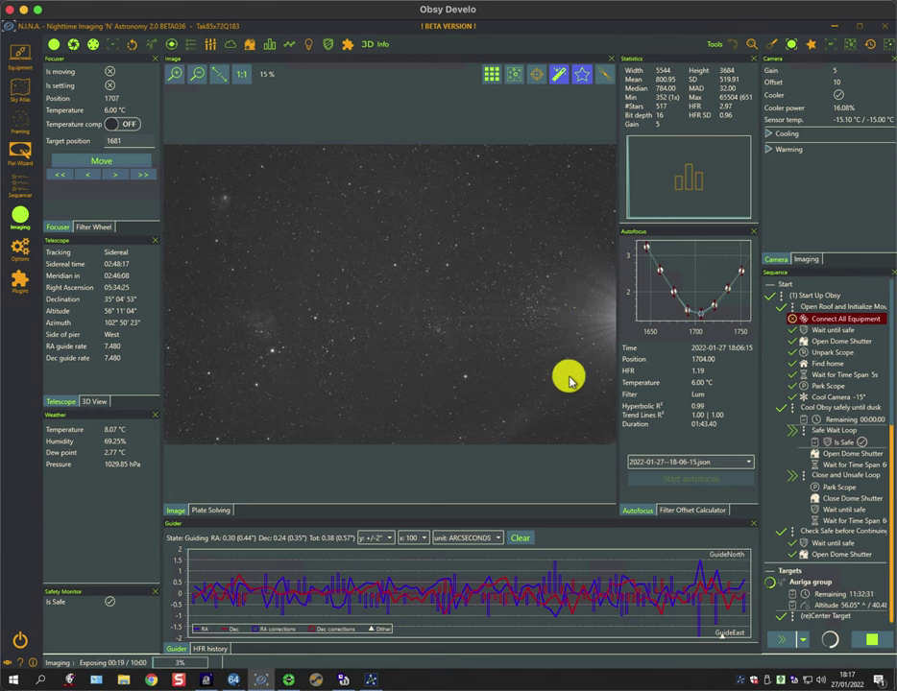
left_click(558, 77)
left_click(558, 77)
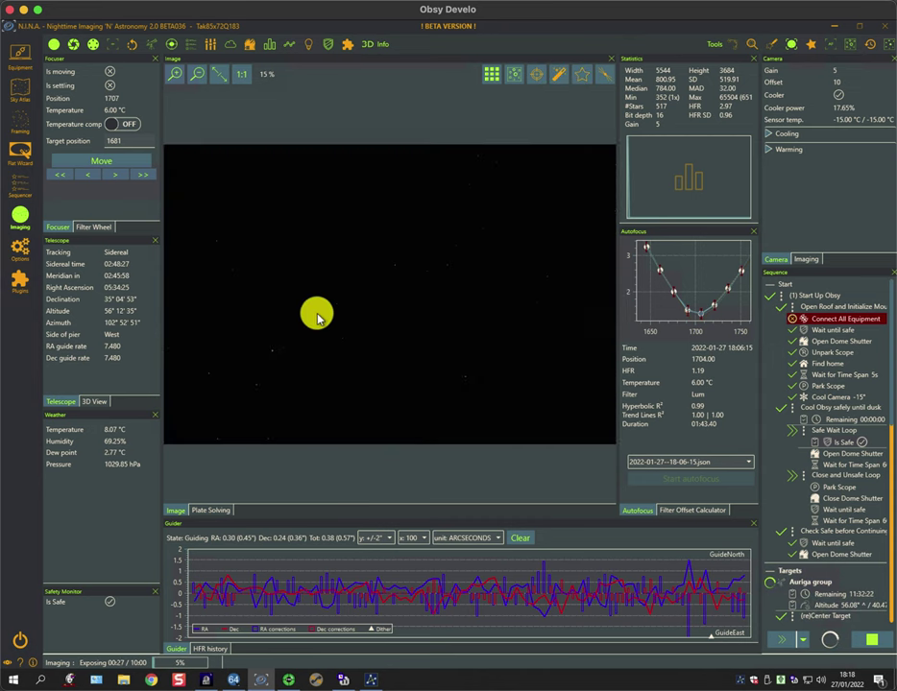
left_click(557, 71)
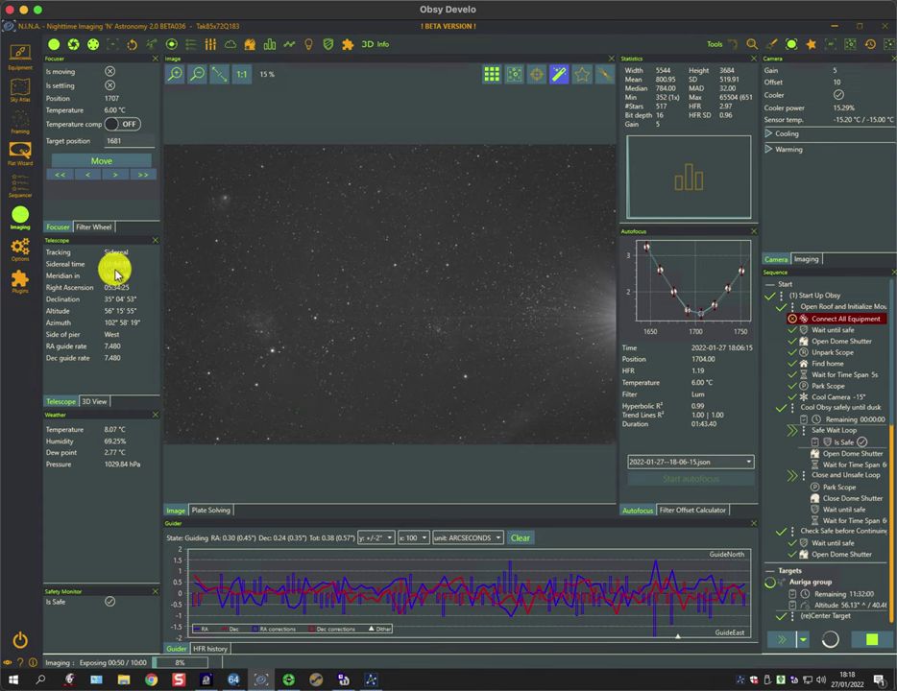
- In the sequence, expand the Auriga group's Target row to show its coordinates and altitude chart
left_click(11, 185)
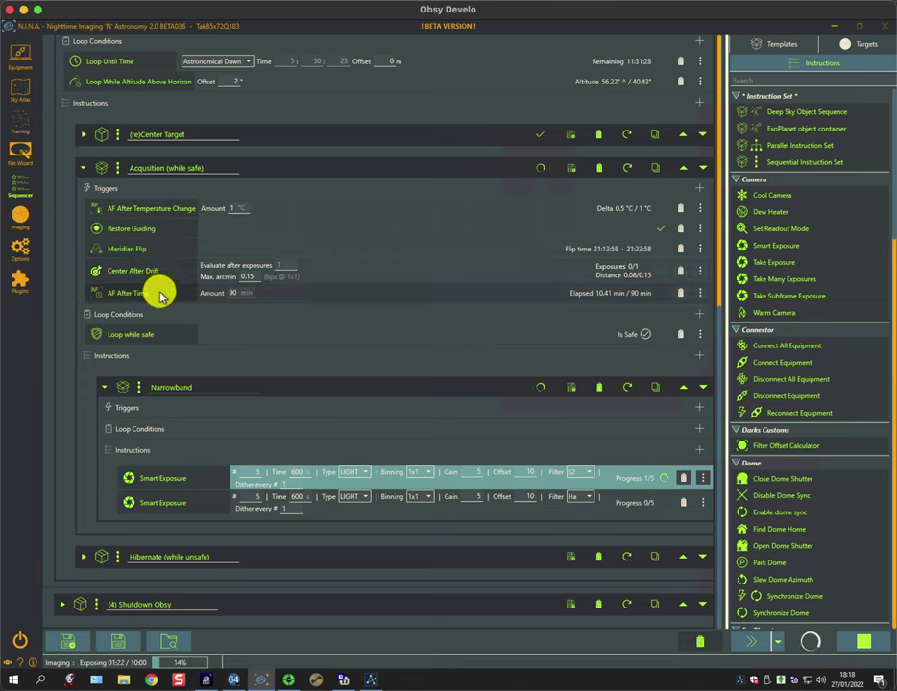
scroll(161, 297, "up", 3)
scroll(160, 291, "up", 1)
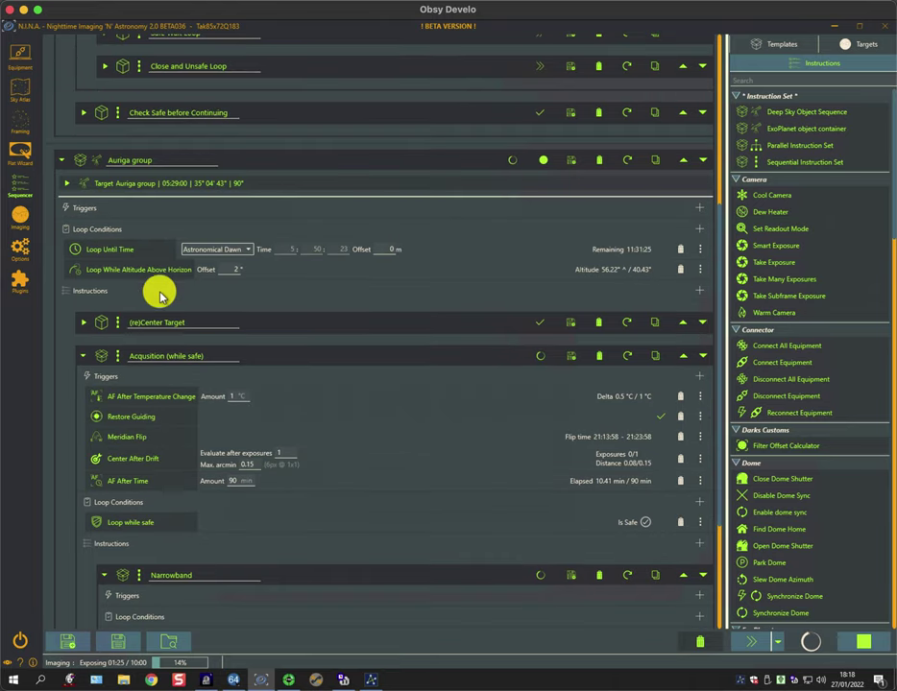
left_click(65, 185)
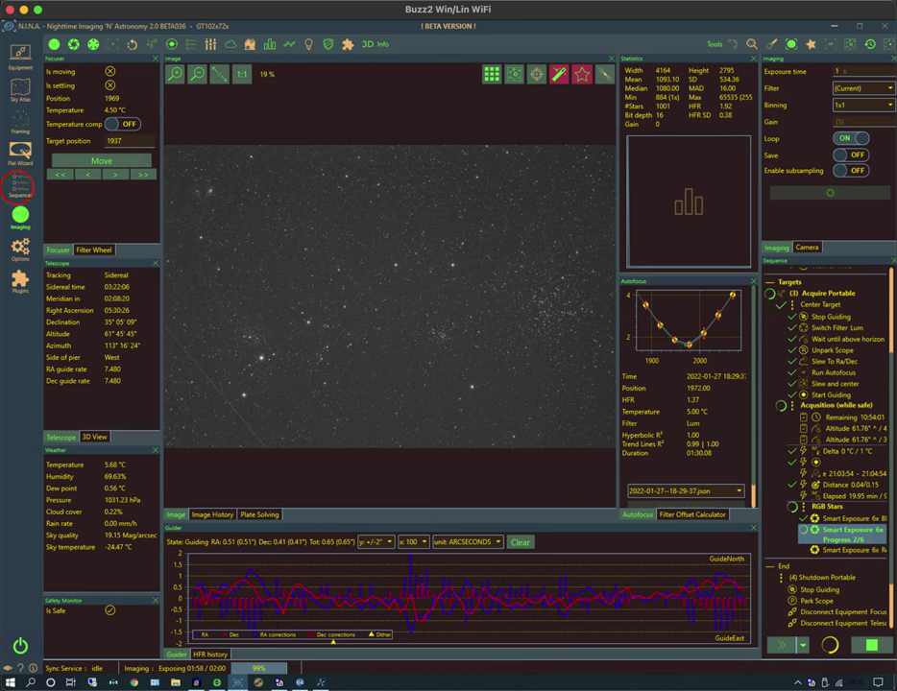
left_click(19, 190)
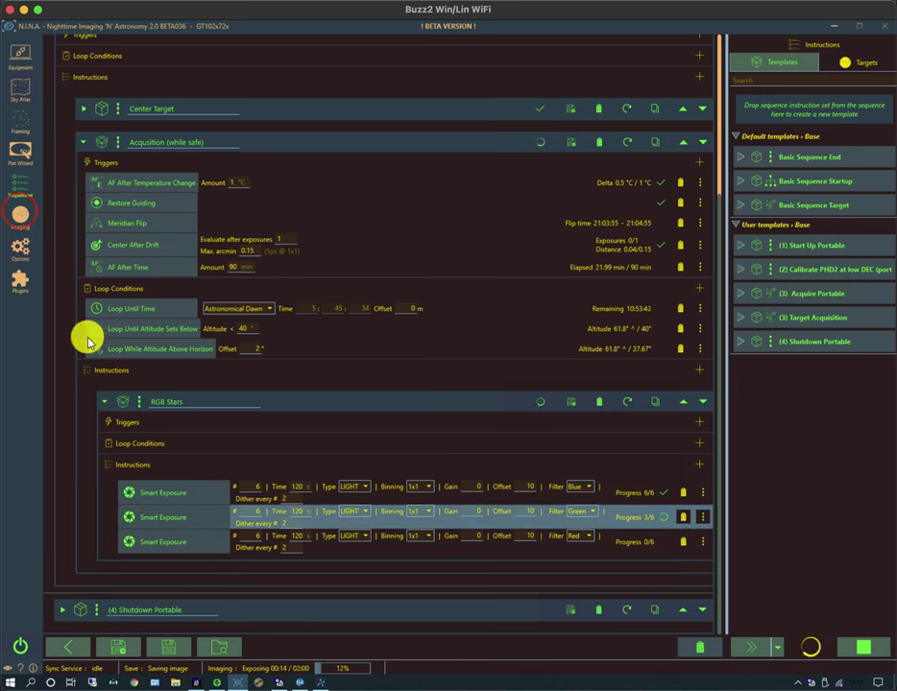
left_click(20, 214)
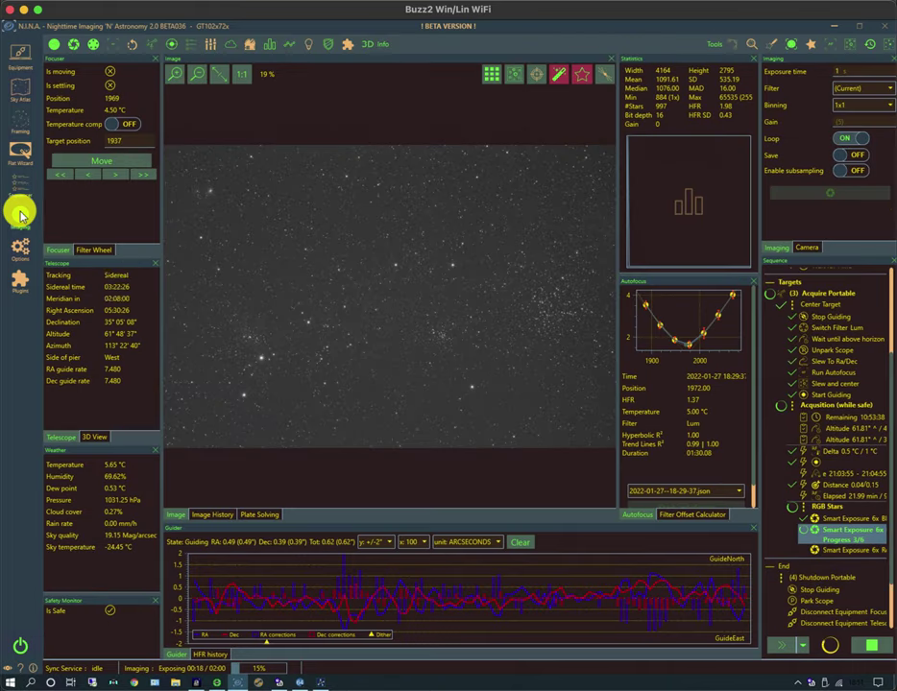
left_click(212, 515)
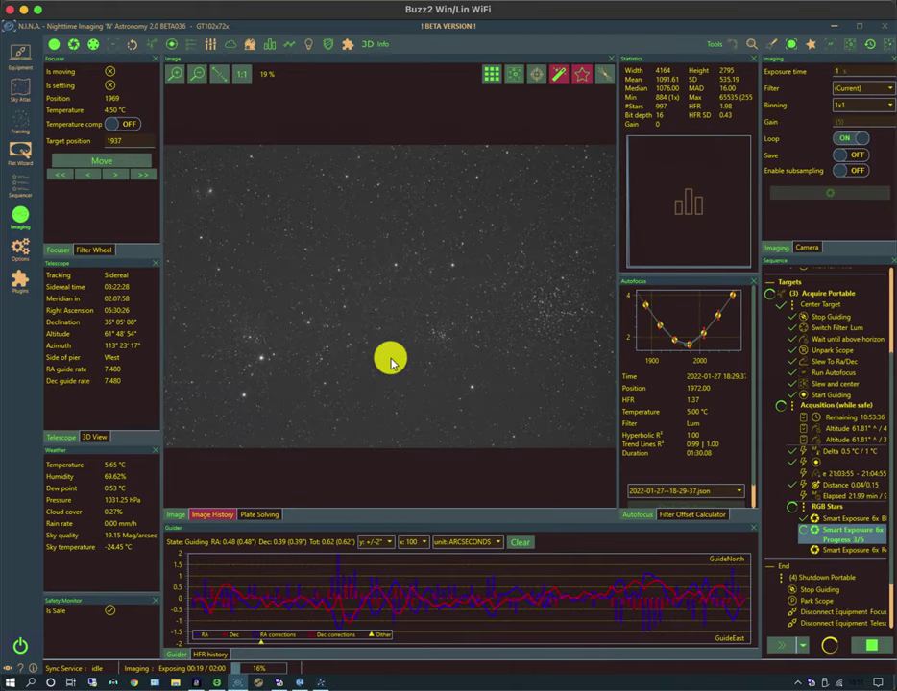
mouse_move(251, 335)
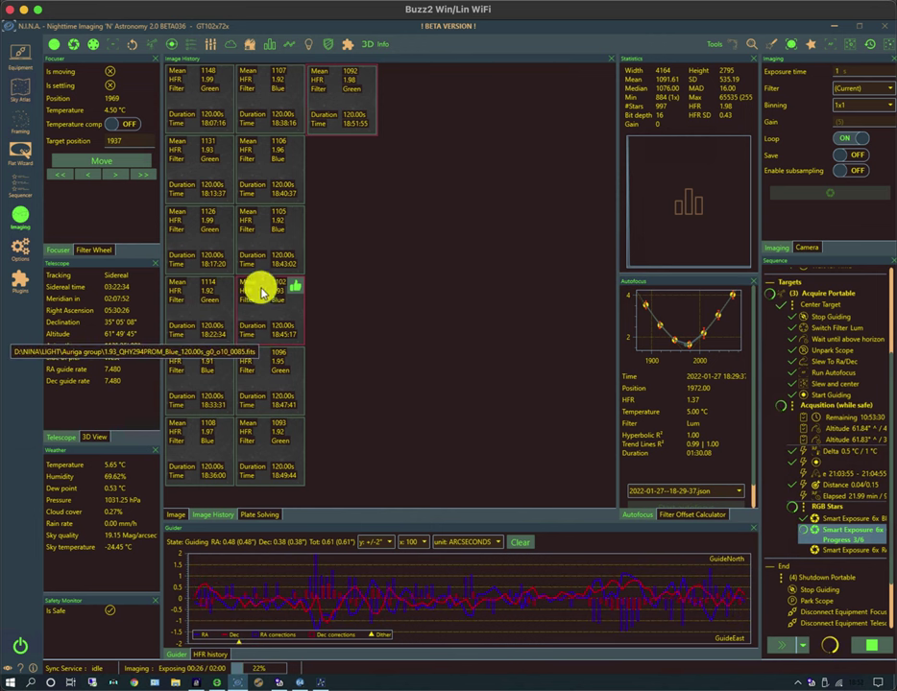
left_click(176, 514)
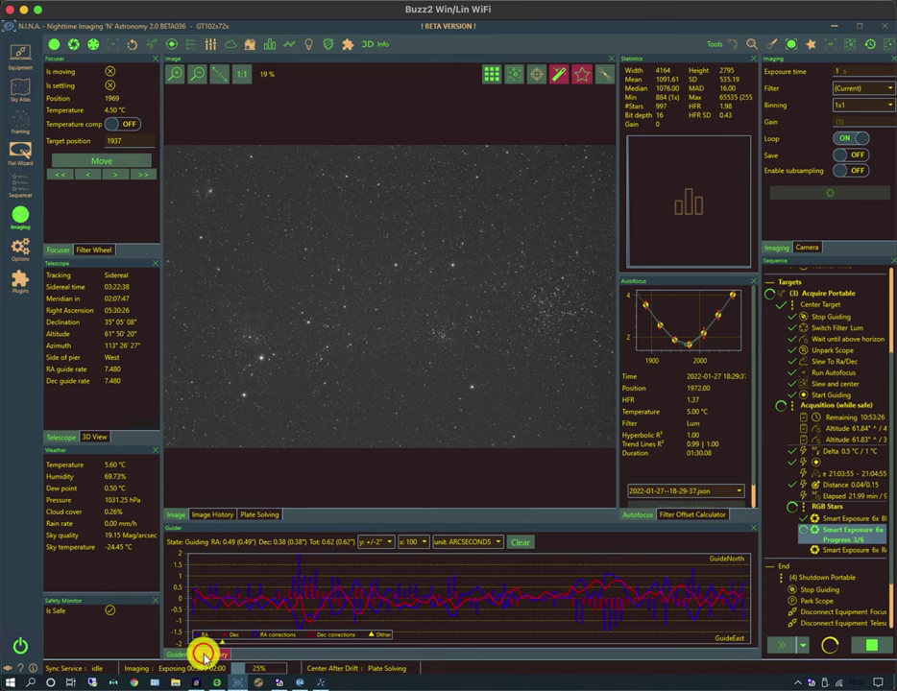
left_click(204, 656)
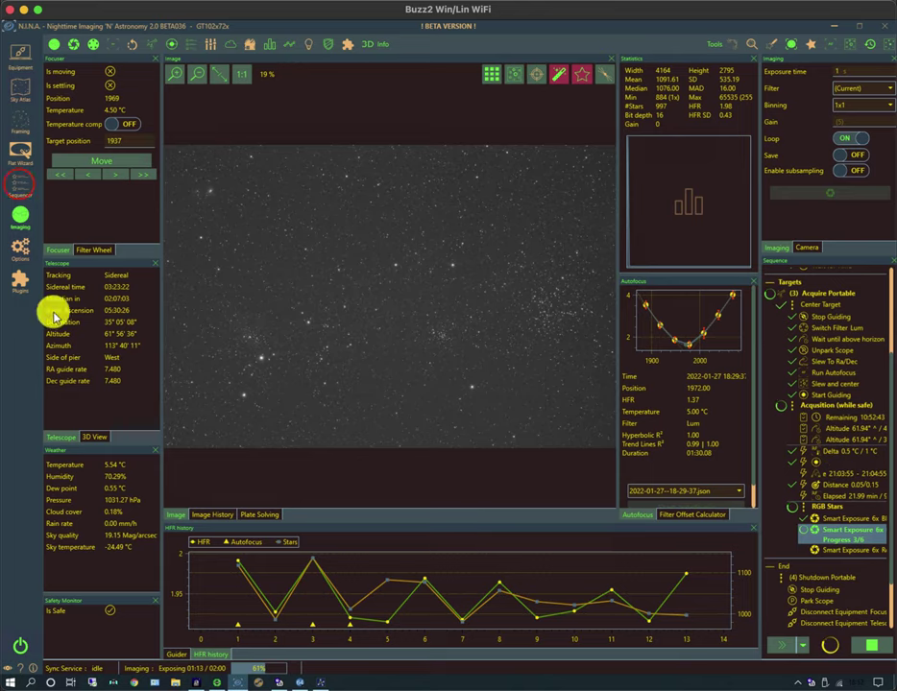
- Open the advanced sequence to check the RGB Stars exposure progress
left_click(21, 184)
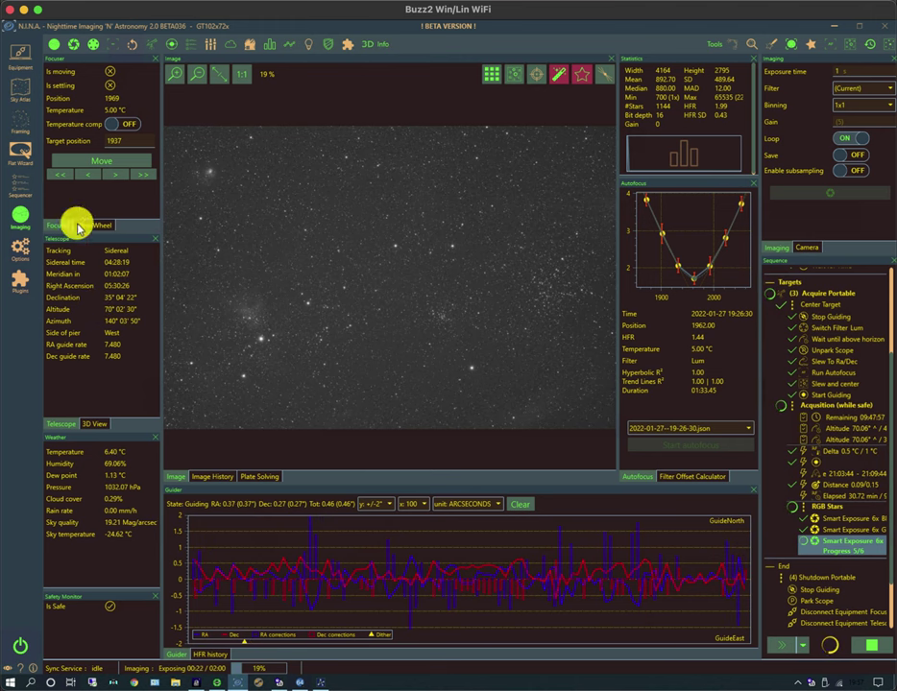
- Review the Acquire Portable sequence's Meridian Flip trigger, then bring TheSkyX's star chart forward
left_click(23, 189)
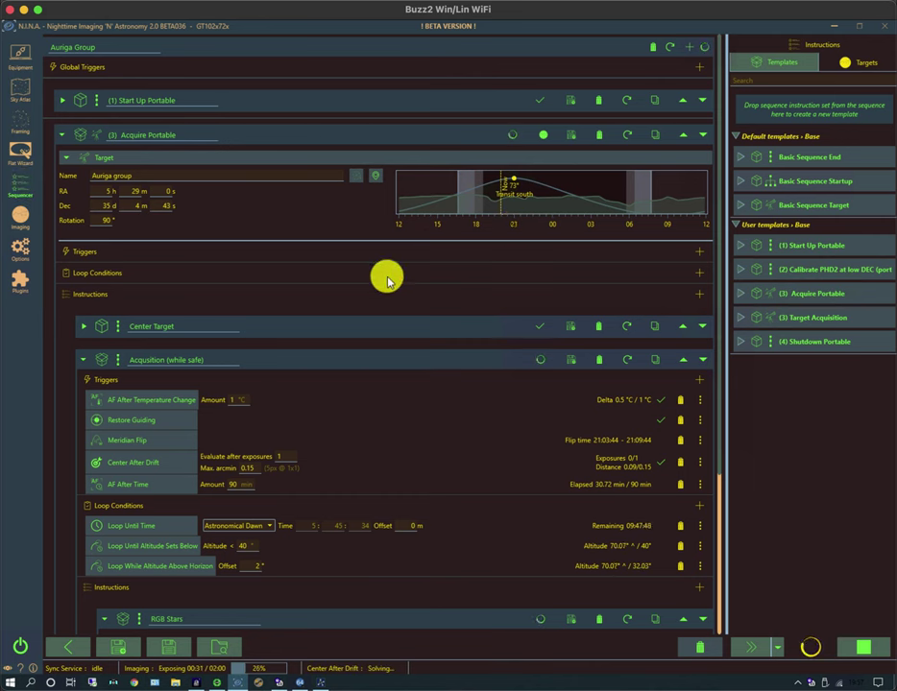
left_click(301, 682)
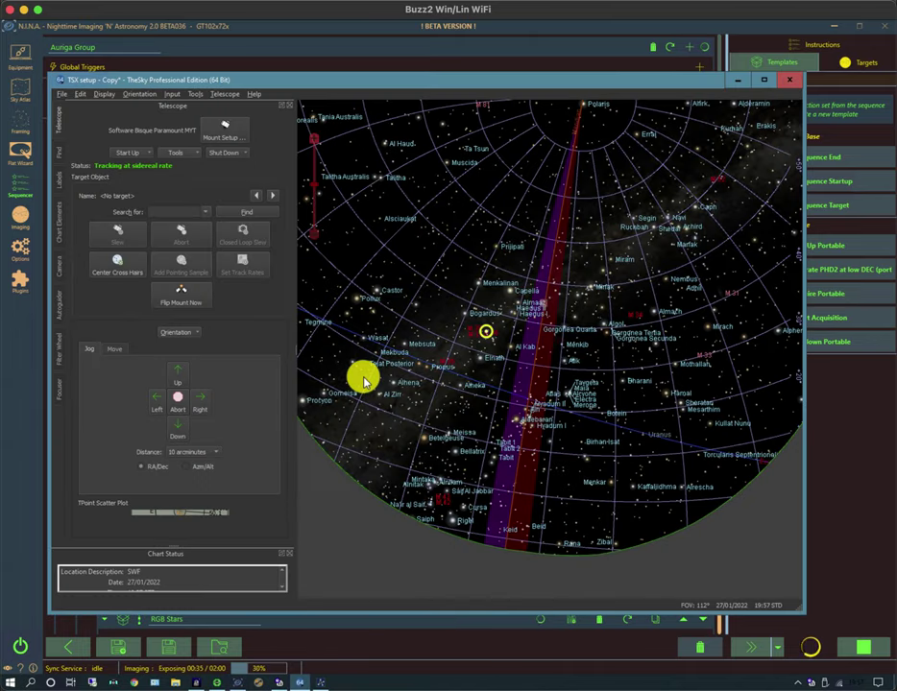
- Check Bisque TCS mount slew limits for both pier sides, leaving east at hour angle -0.30
mouse_move(364, 381)
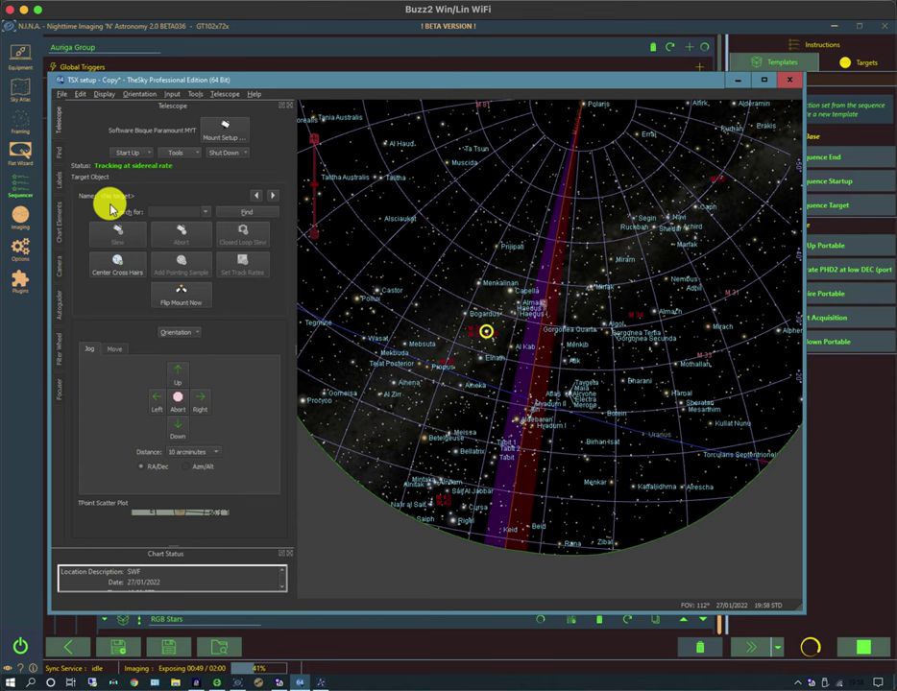
left_click(189, 153)
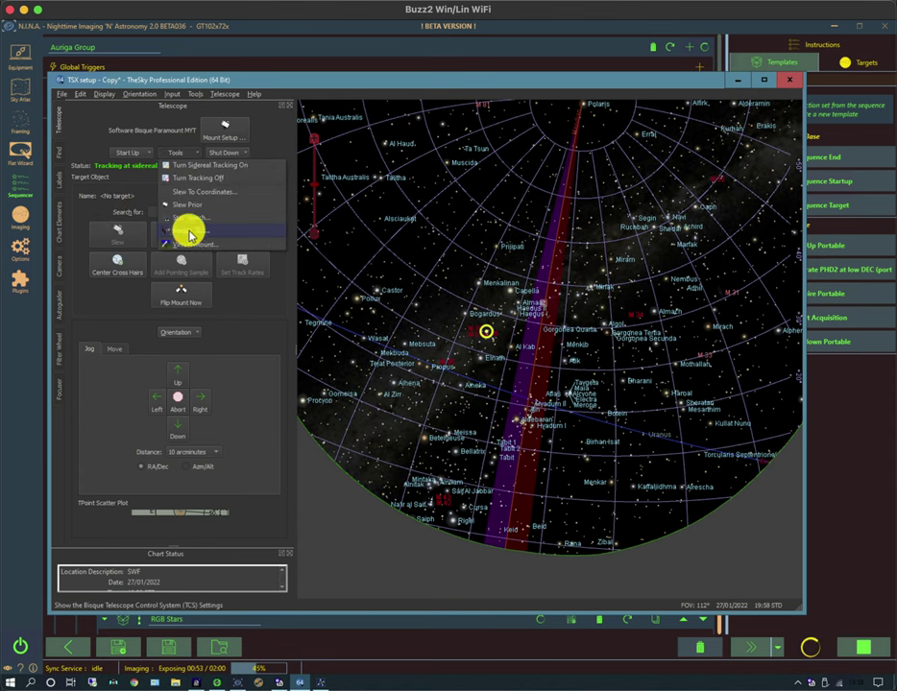
left_click(189, 232)
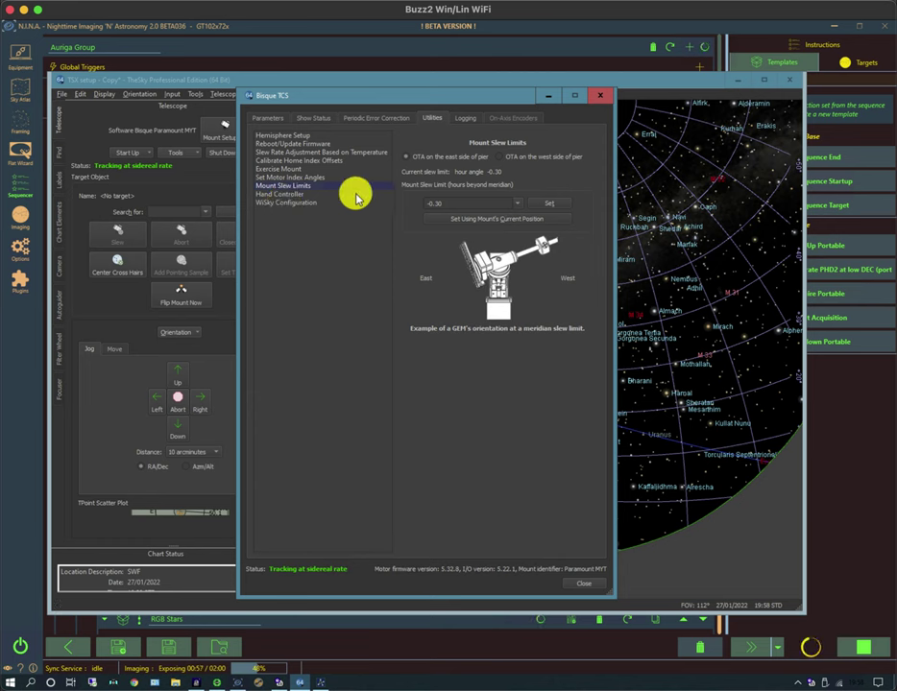
left_click(506, 158)
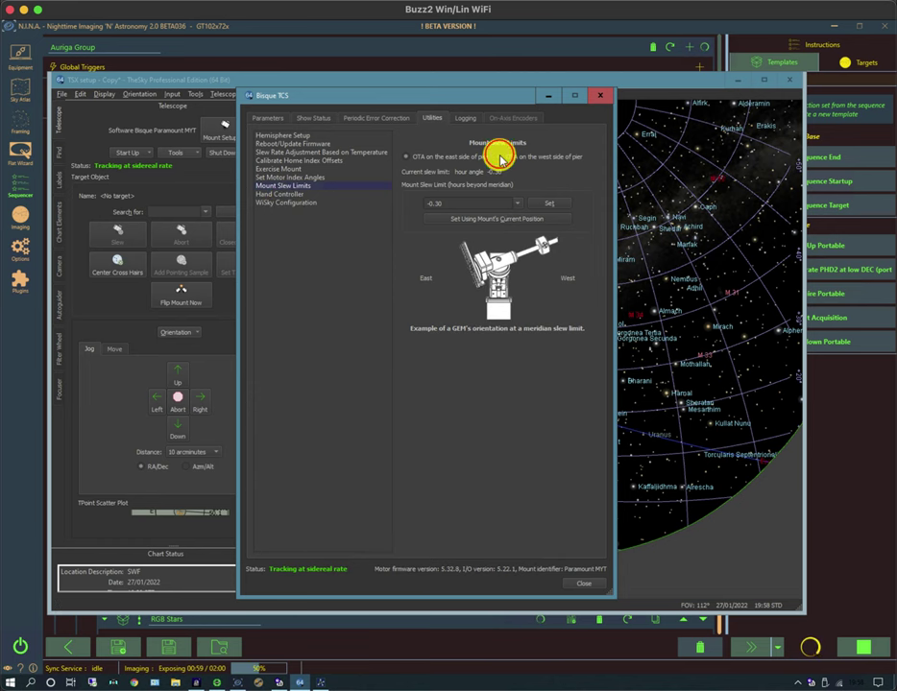
left_click(408, 157)
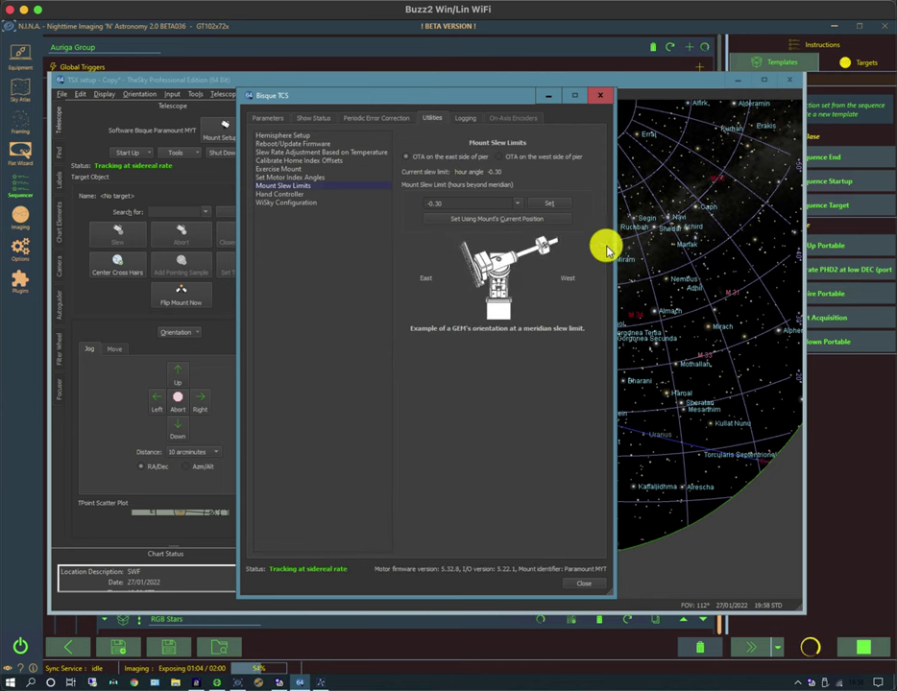
left_click(548, 96)
left_click(739, 79)
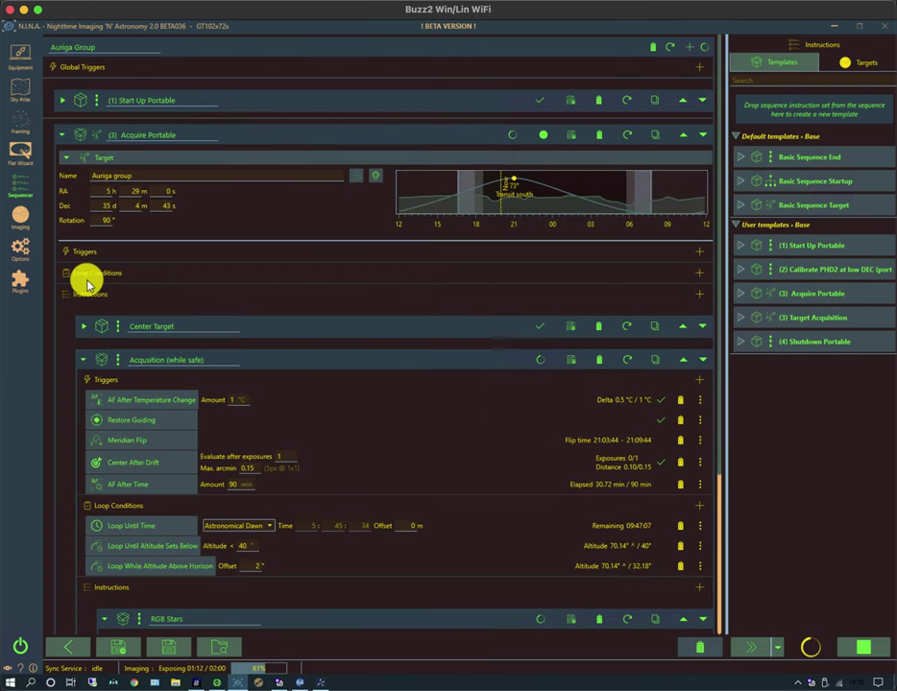
- Turn Recenter after flip ON in the Imaging options' meridian flip settings
left_click(22, 247)
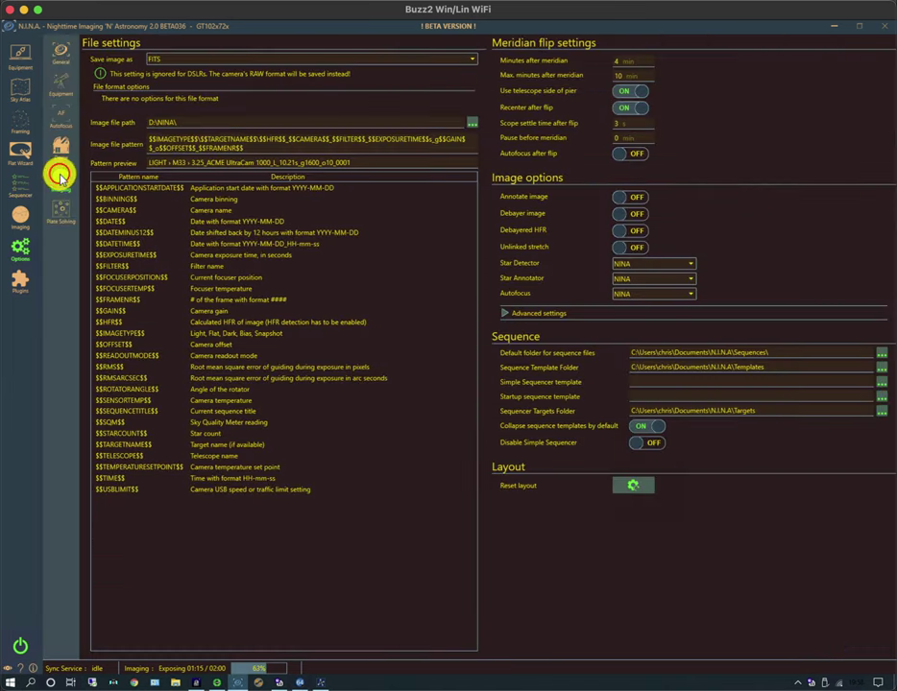
left_click(60, 175)
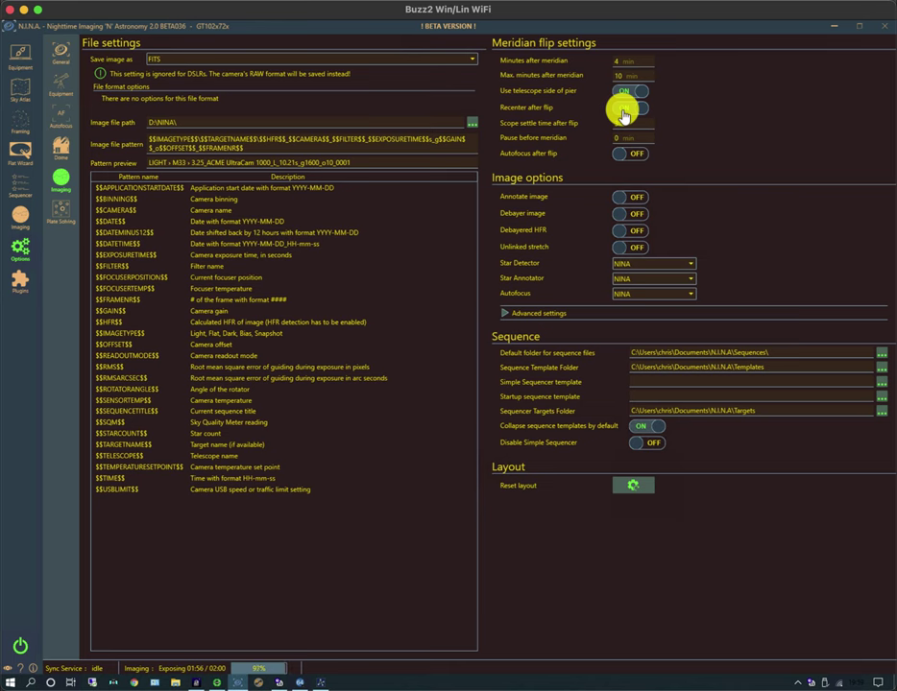
left_click(624, 110)
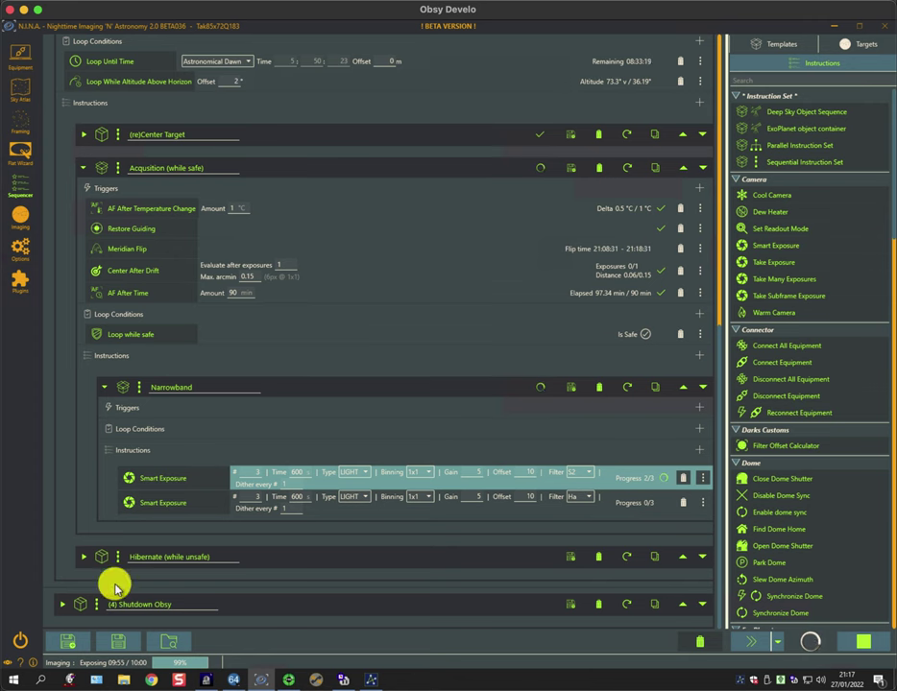
- Watch the Meridian flip dialog, then bring TheSkyX's chart forward and zoom it out
left_click(19, 219)
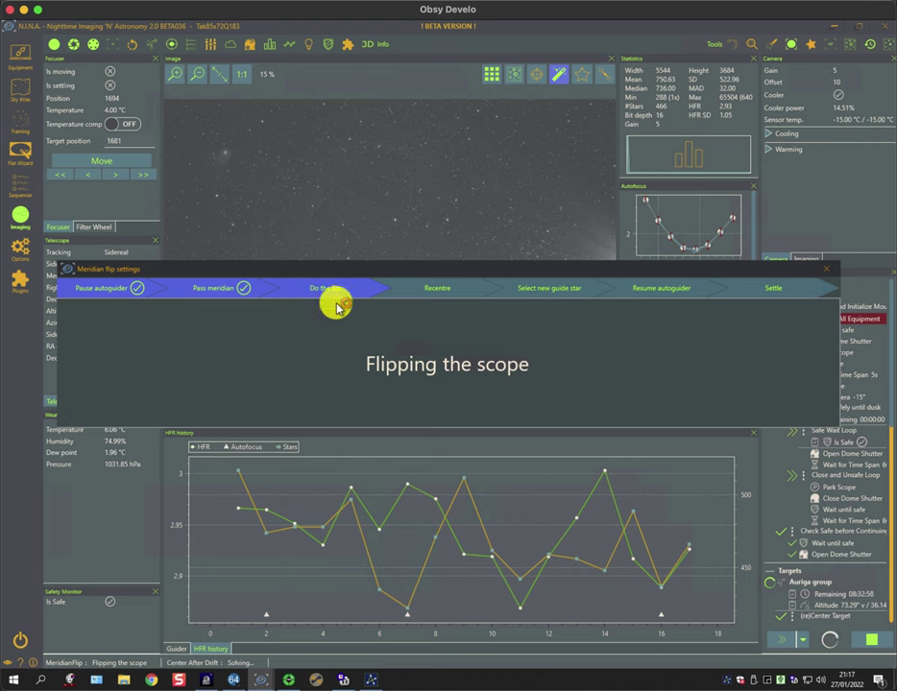
left_click(233, 679)
scroll(562, 334, "down", 2)
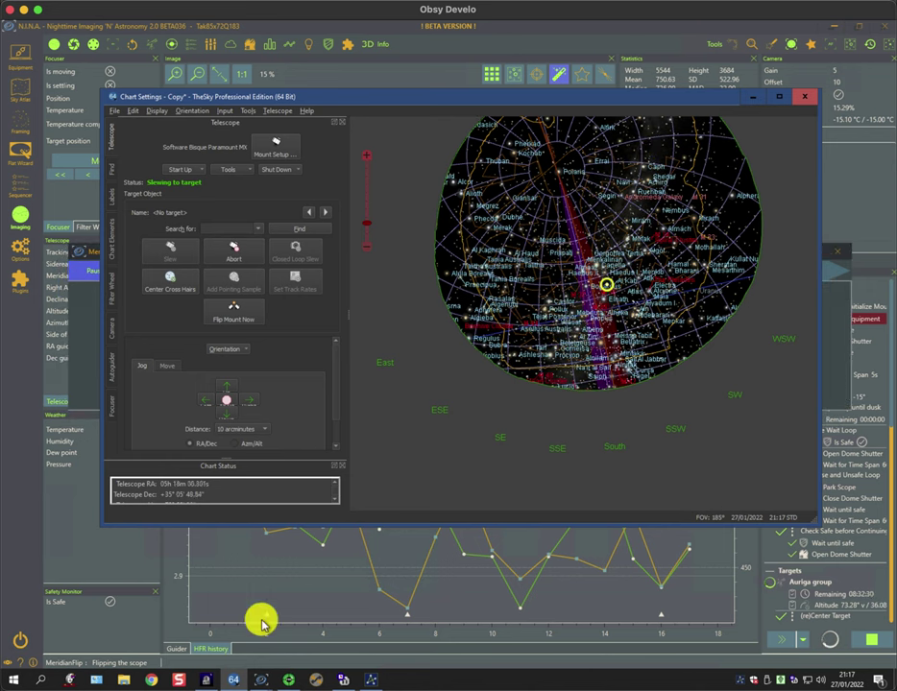
- Minimize TheSkyX's Chart Settings window to reveal N.I.N.A.'s completed flip on the east pier side
left_click(751, 96)
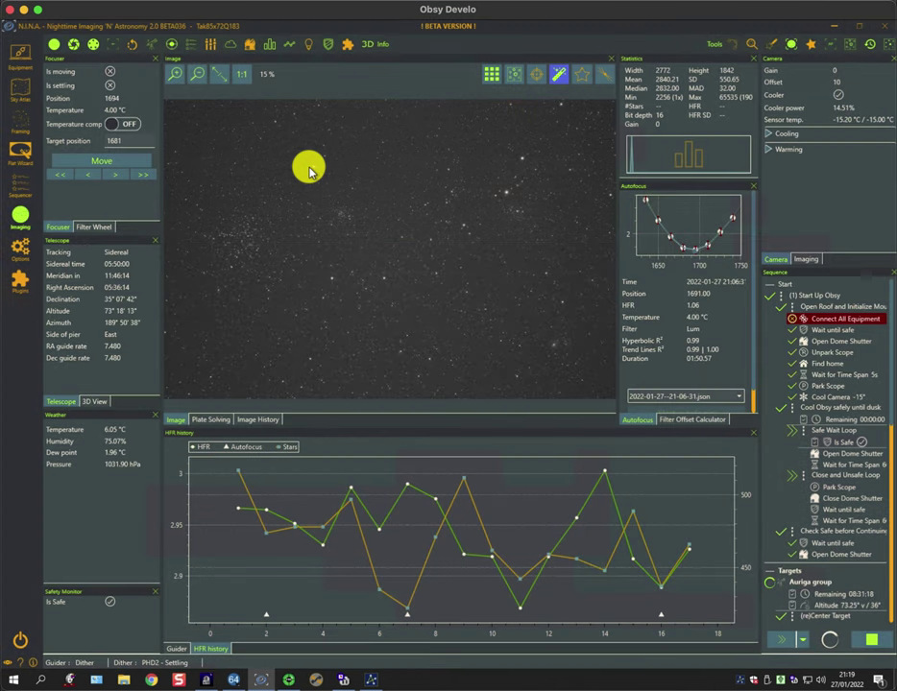
- Check the Guider graph for resumed guiding, then view the sequence's S2 and Ha progress
left_click(176, 650)
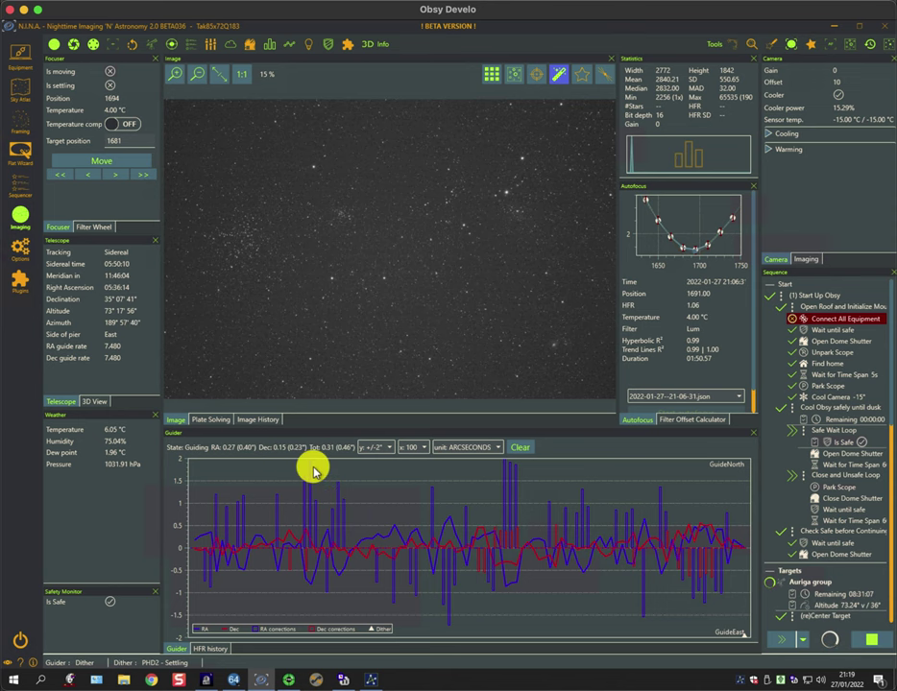
left_click(20, 182)
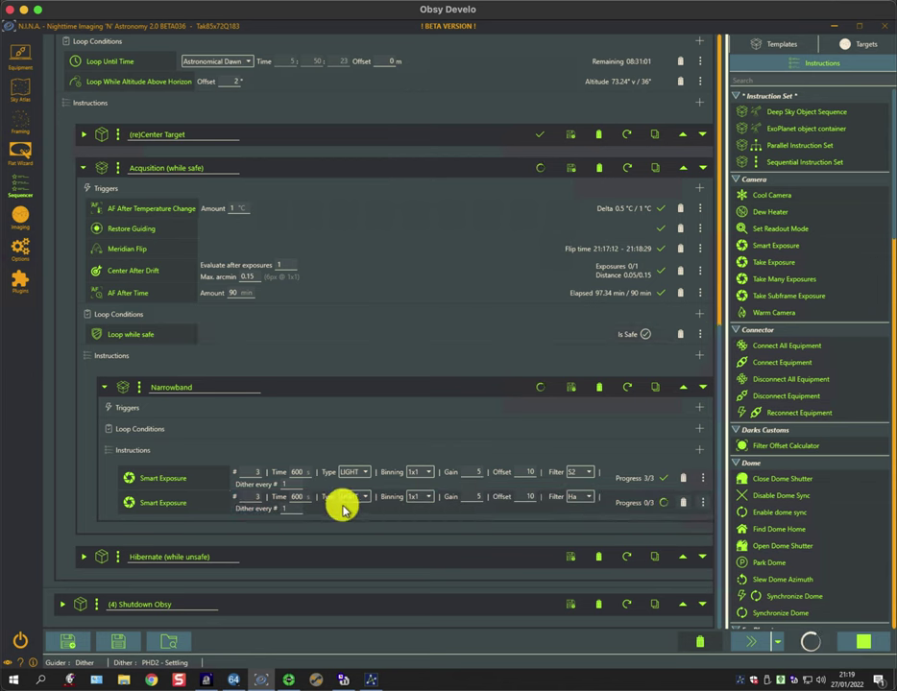
left_click(588, 502)
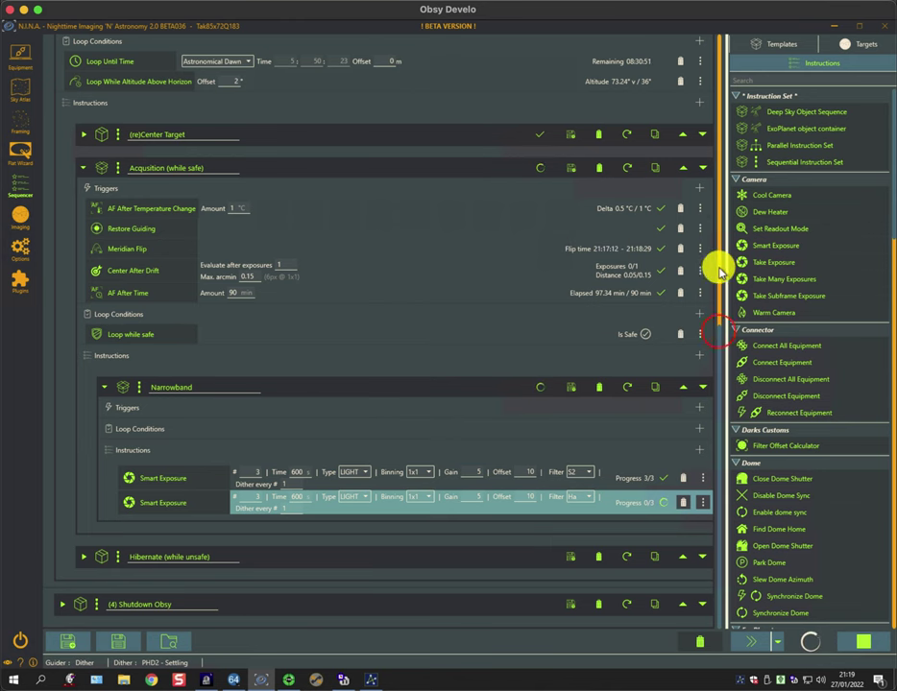
left_click_drag(718, 331, 717, 236)
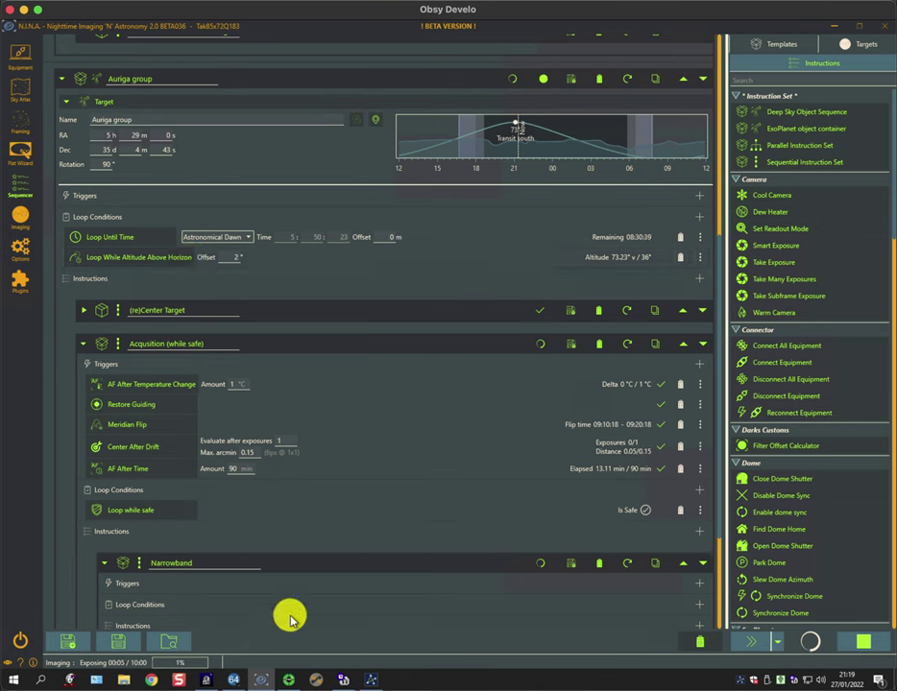
- Collapse the Acquisition (while safe) block and expand (4) Shutdown Obsy to list its instructions
left_click(82, 343)
scroll(79, 341, "up", 3)
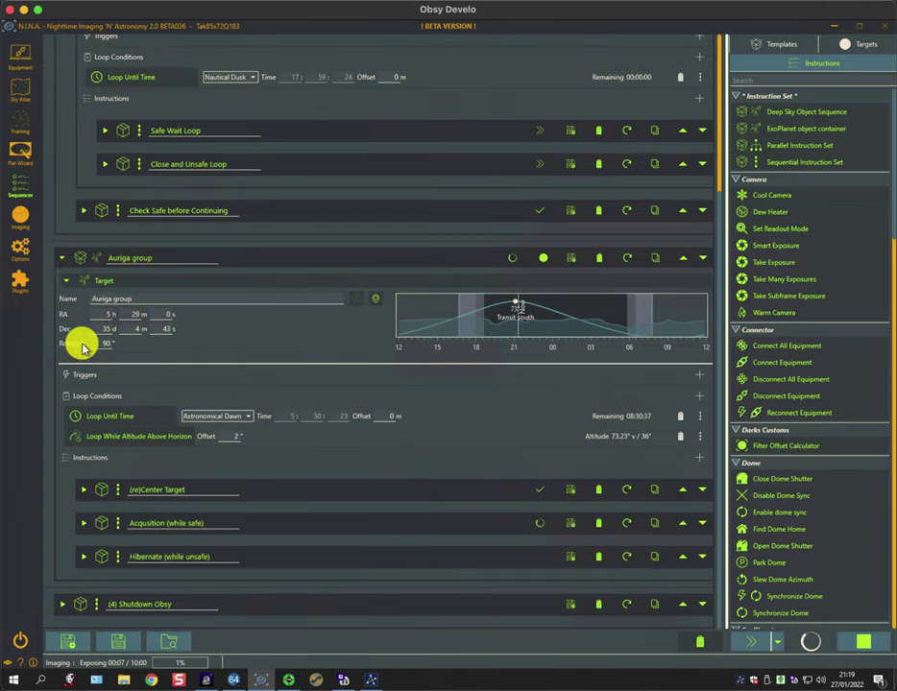
left_click(60, 257)
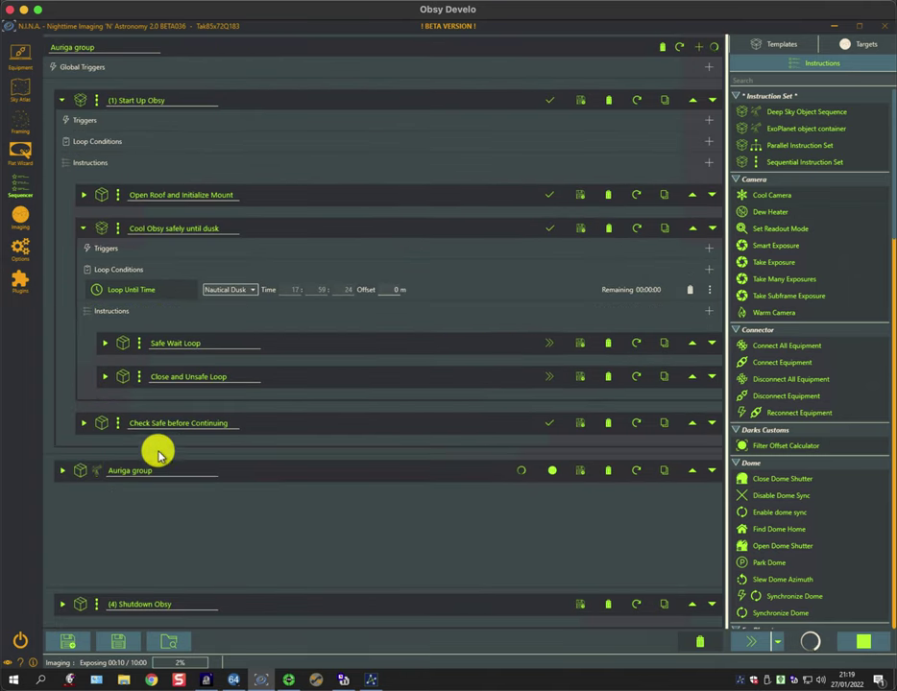
left_click(62, 605)
scroll(416, 541, "down", 5)
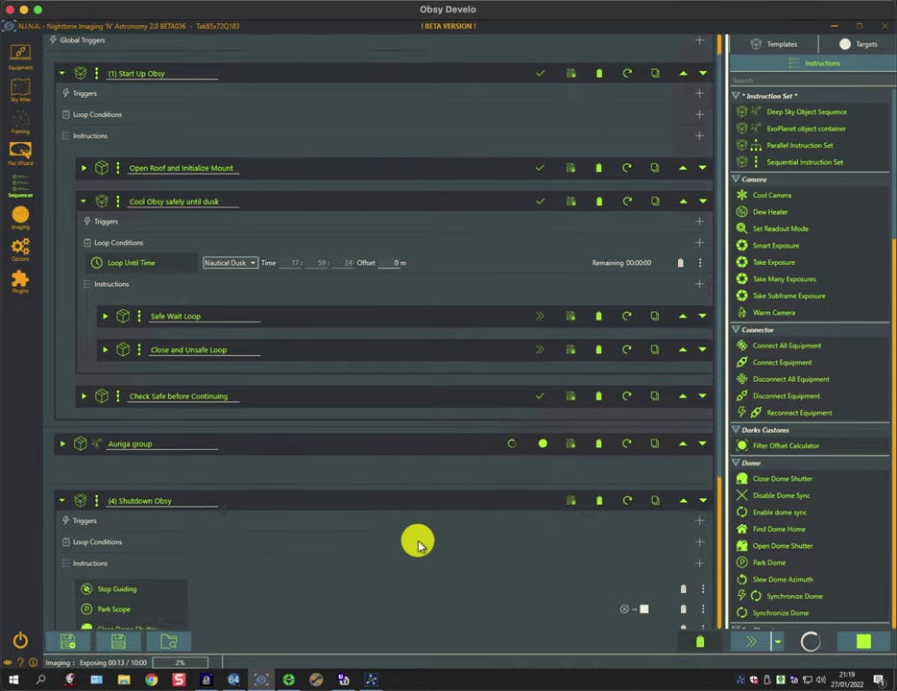